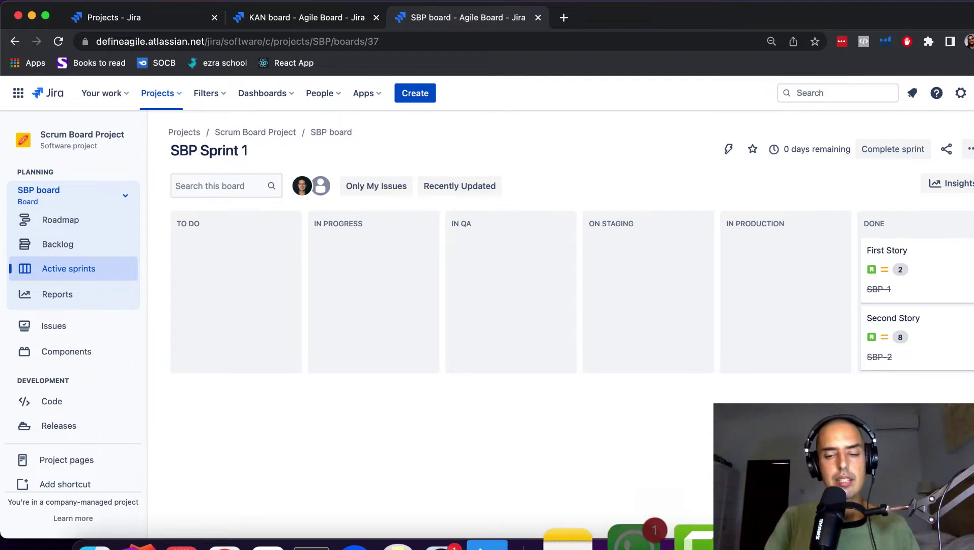
Quit WhatsApp from its Dock icon
{"action": "right_click", "coordinate": [634, 543]}
{"action": "left_click", "coordinate": [640, 488]}
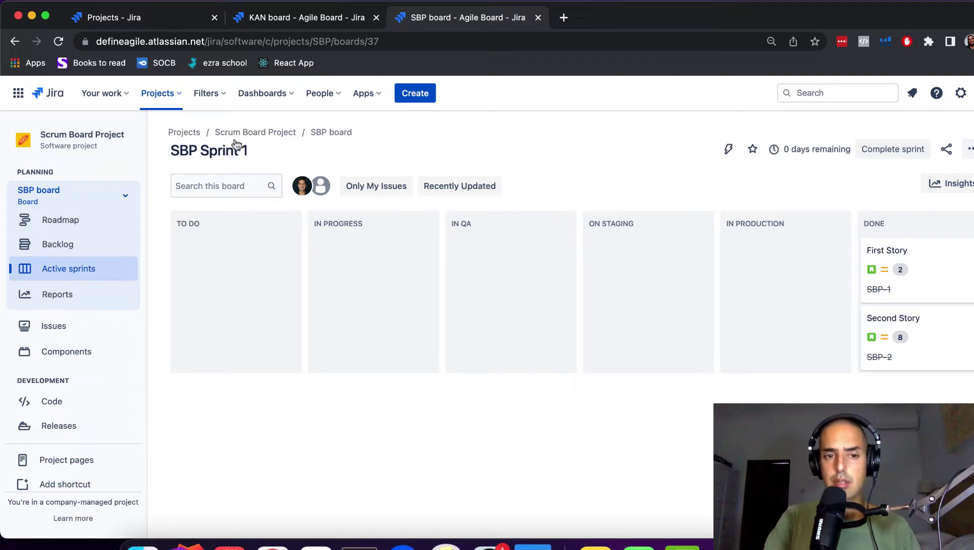
Compare the KAN and SBP boards, then open the SBP board's backlog
{"action": "left_click", "coordinate": [308, 23]}
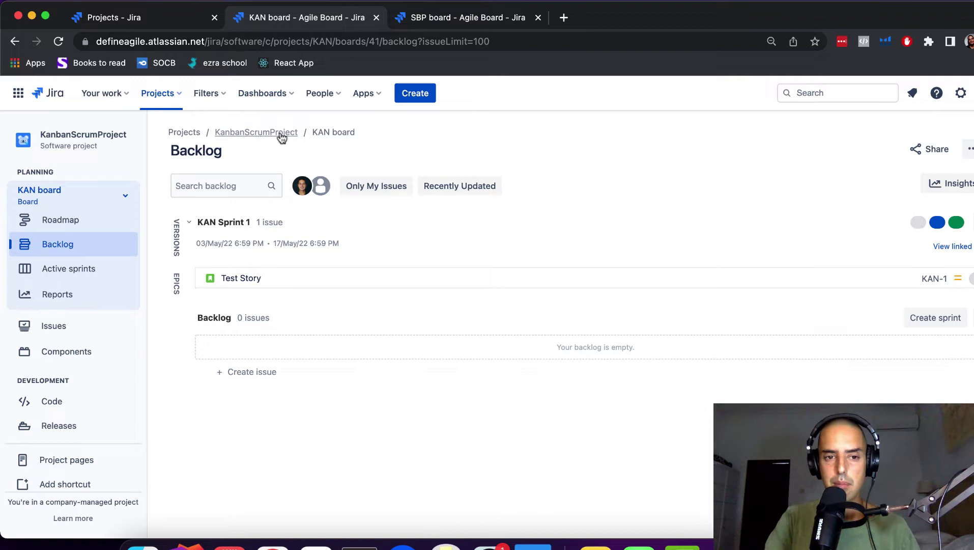
{"action": "left_click", "coordinate": [461, 23]}
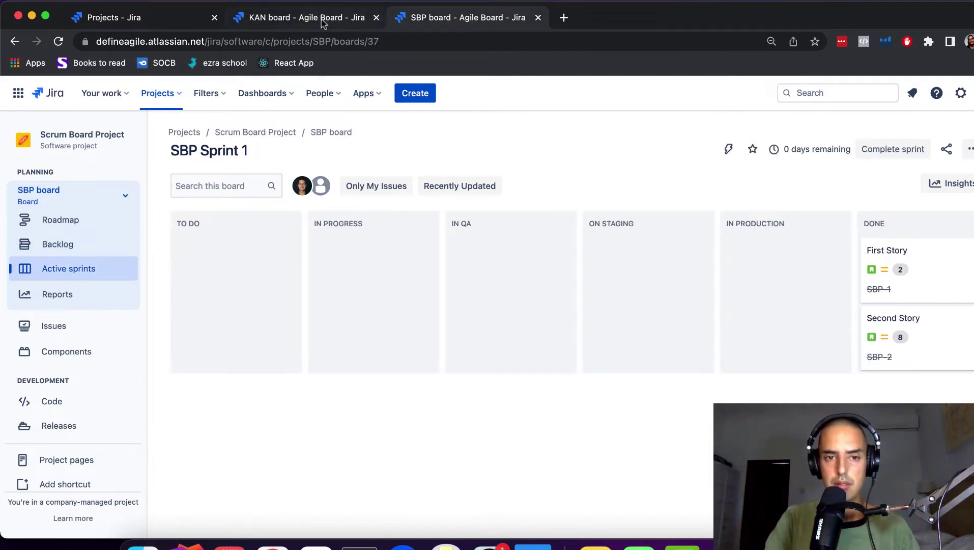
{"action": "left_click", "coordinate": [321, 19]}
{"action": "left_click", "coordinate": [479, 25]}
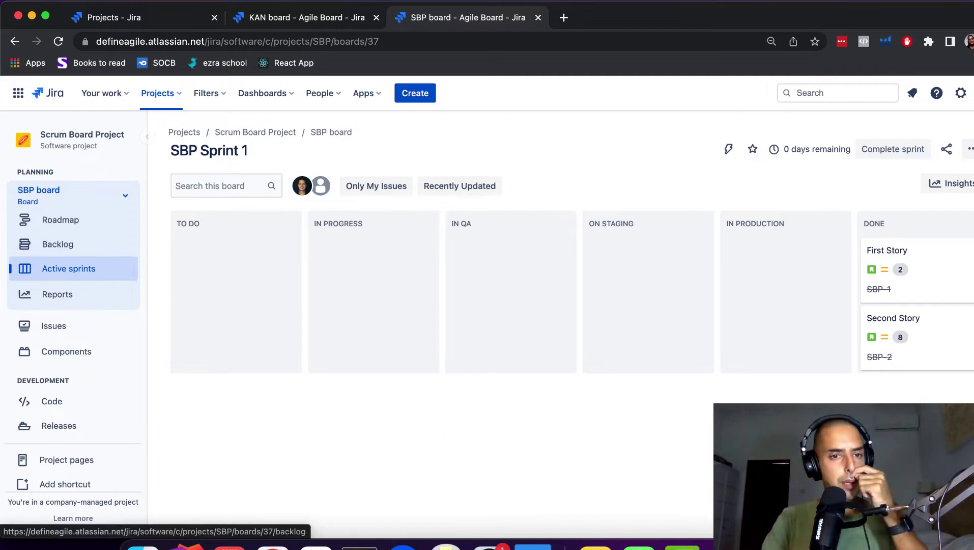
{"action": "left_click", "coordinate": [287, 18]}
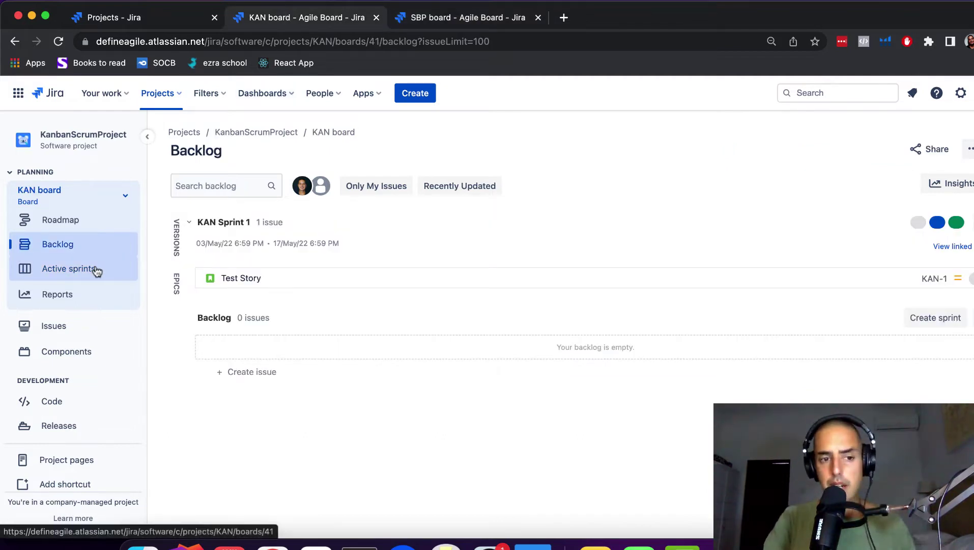
{"action": "left_click", "coordinate": [451, 20]}
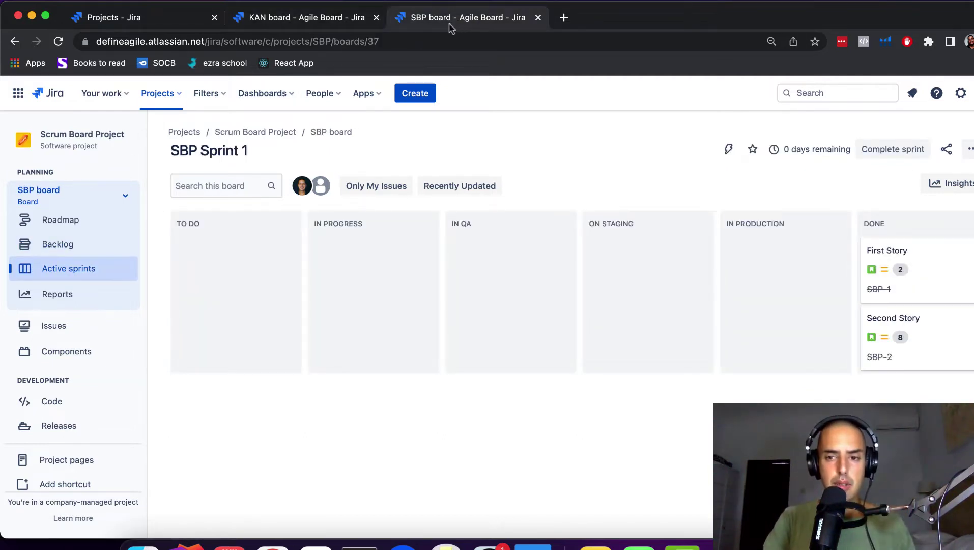
{"action": "left_click", "coordinate": [65, 244]}
Create a new SBP sprint and rename it 'SHARED SPRINT TEST'
{"action": "left_click", "coordinate": [882, 340]}
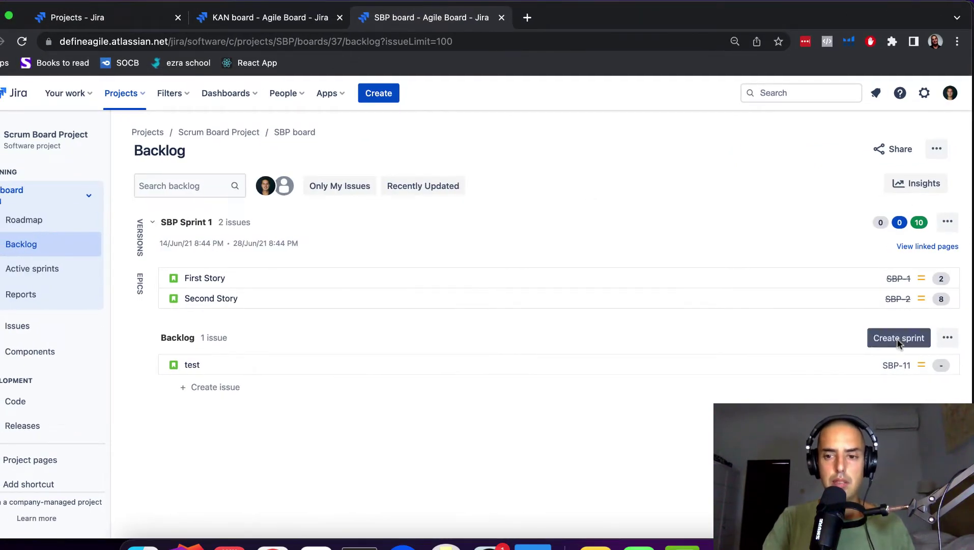
{"action": "left_click", "coordinate": [950, 341]}
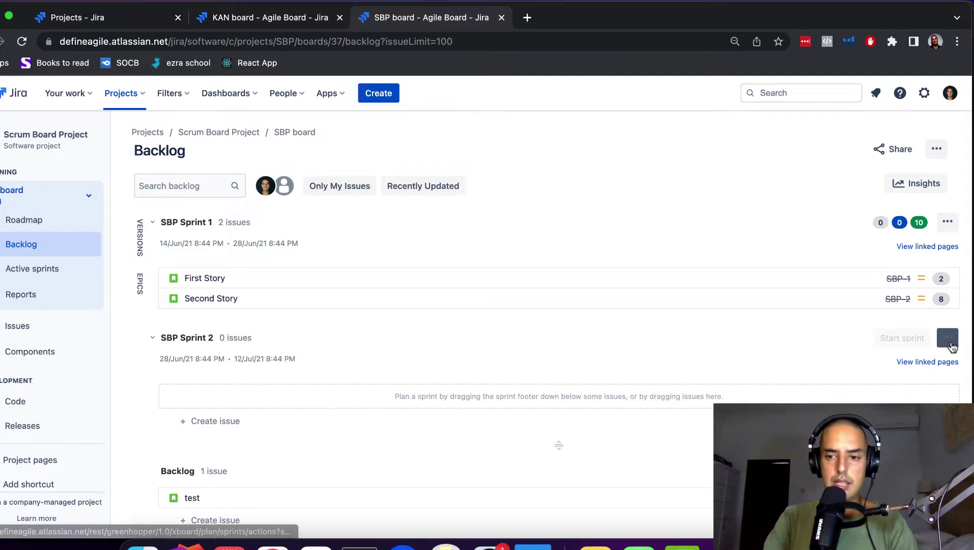
{"action": "left_click", "coordinate": [862, 363]}
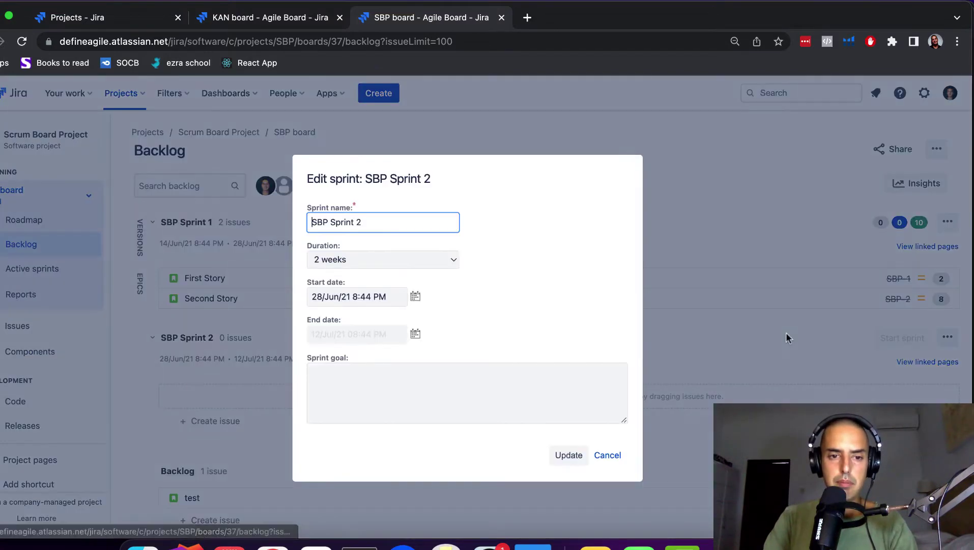
{"action": "triple_click", "coordinate": [392, 224]}
{"action": "type", "text": "S"}
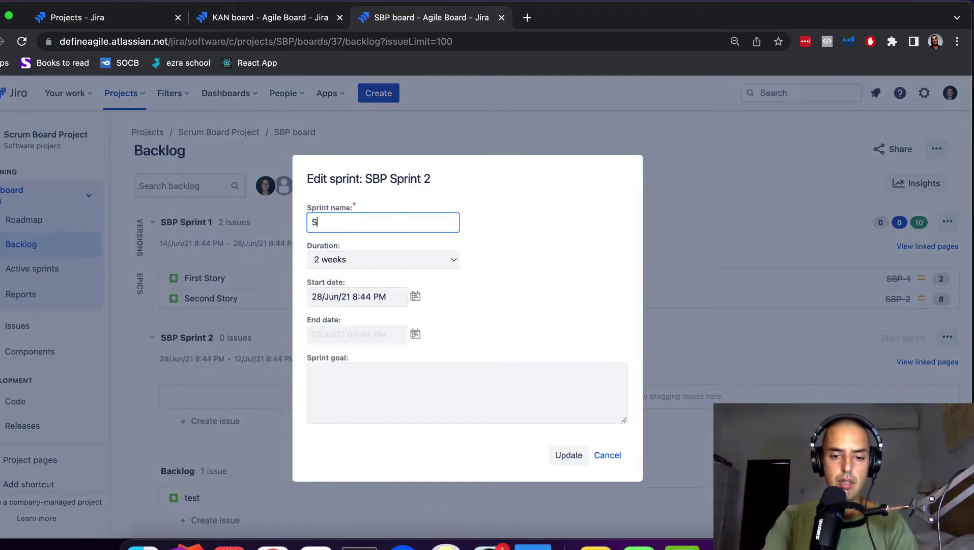
{"action": "type", "text": "HARED SPRING TEST"}
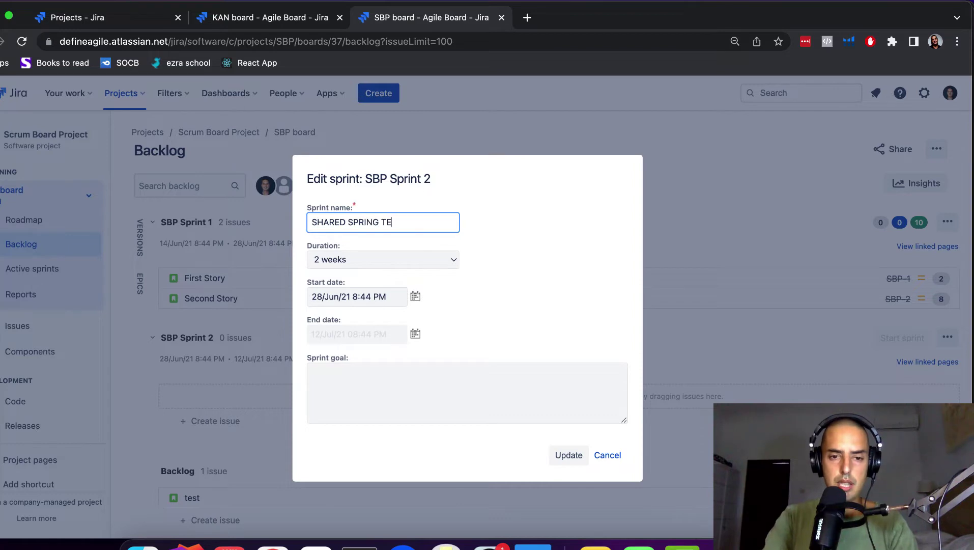
{"action": "key", "text": "Left"}
{"action": "key", "text": "Left"}
{"action": "key", "text": "Left"}
{"action": "key", "text": "Left"}
{"action": "key", "text": "Left"}
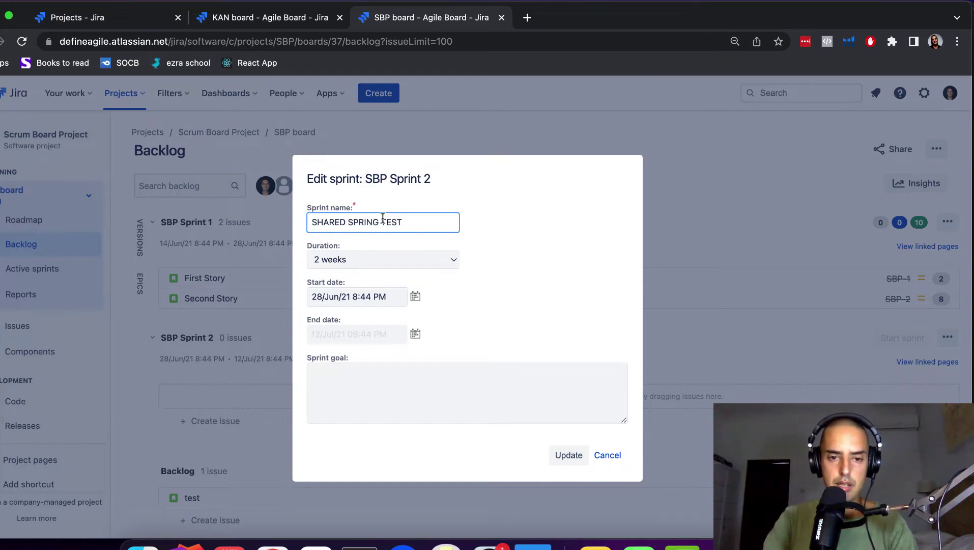
{"action": "key", "text": "BackSpace"}
{"action": "type", "text": "T"}
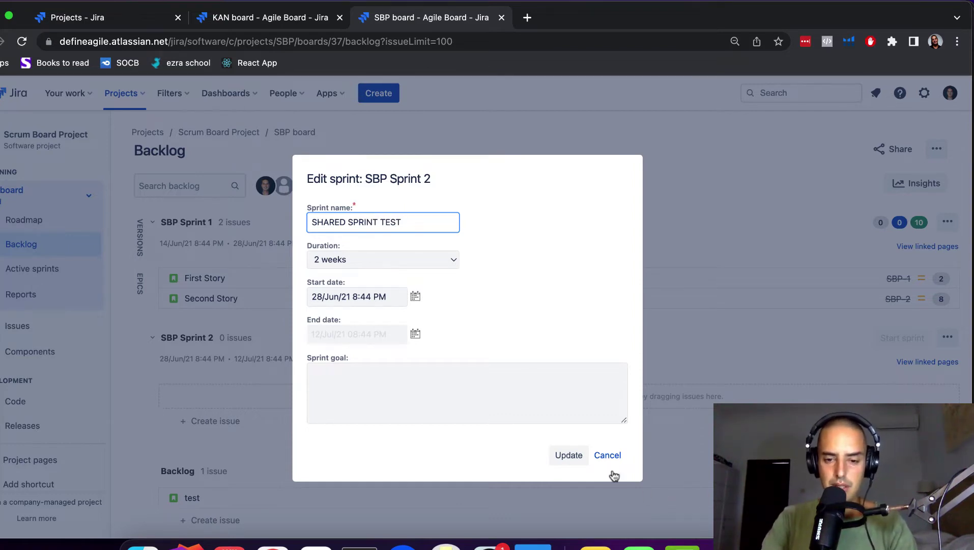
{"action": "left_click", "coordinate": [569, 457]}
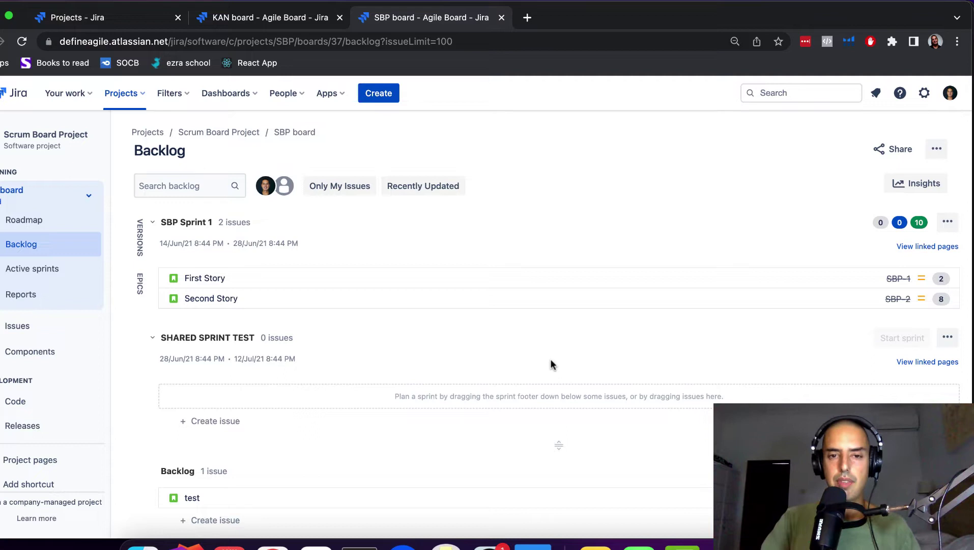
Move the test issue from the backlog into SHARED SPRINT TEST
{"action": "double_click", "coordinate": [649, 21]}
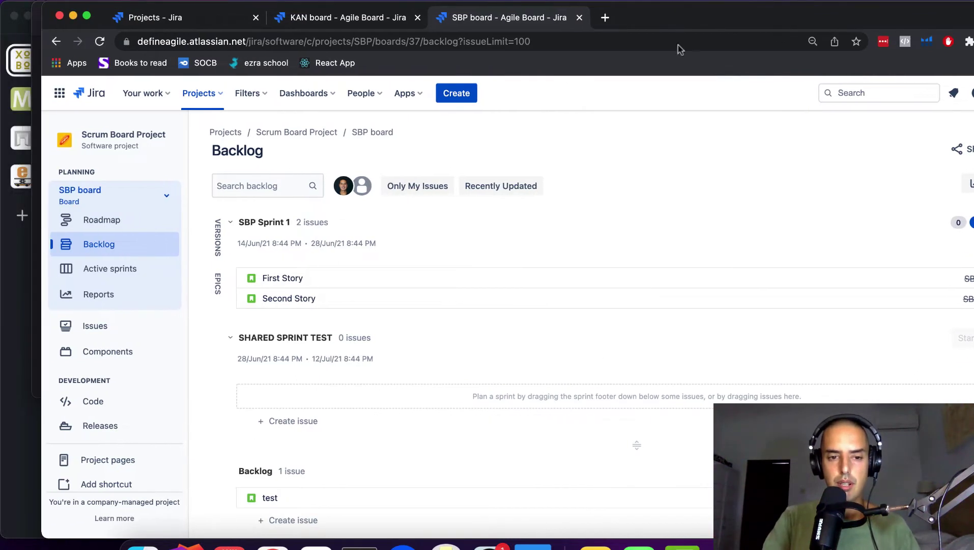
{"action": "scroll", "coordinate": [455, 369], "scroll_direction": "down", "scroll_amount": 1}
{"action": "left_click_drag", "start_coordinate": [417, 473], "coordinate": [411, 480]}
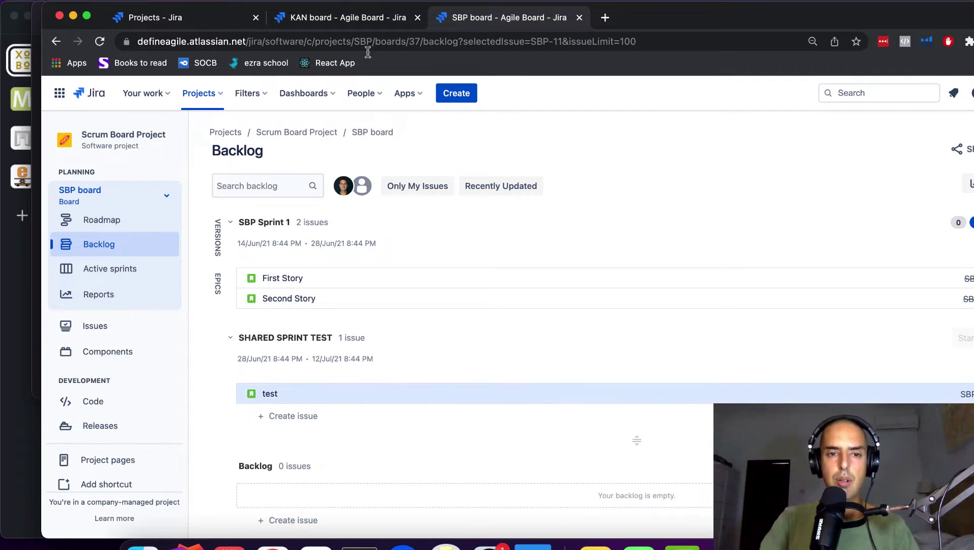
Create a 'Test Story' issue in the KAN board backlog
{"action": "left_click", "coordinate": [351, 21]}
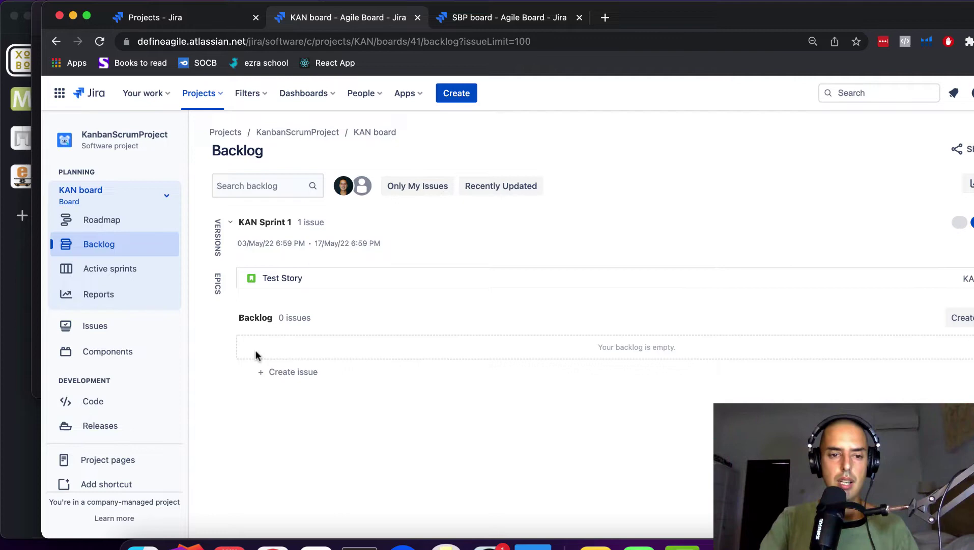
{"action": "left_click", "coordinate": [450, 92]}
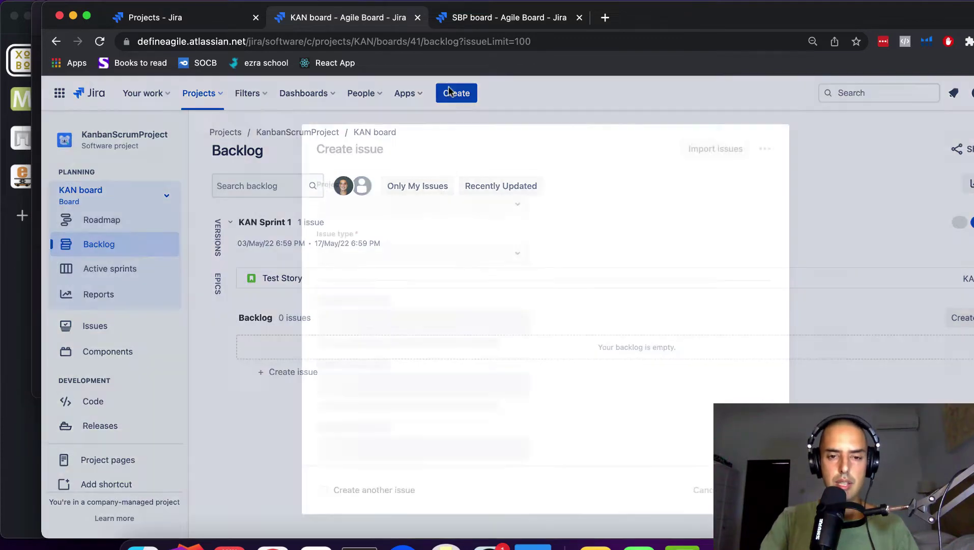
{"action": "type", "text": "Test"}
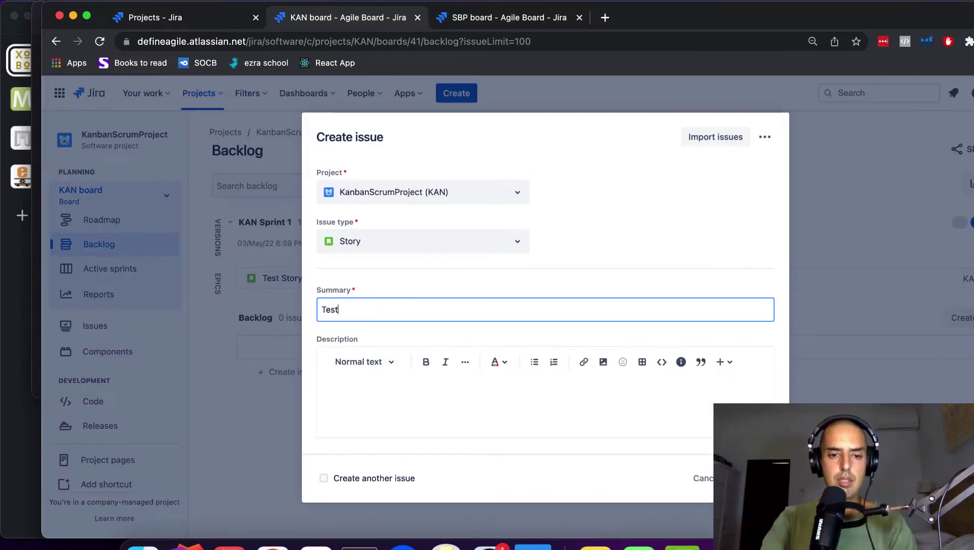
{"action": "type", "text": " Story"}
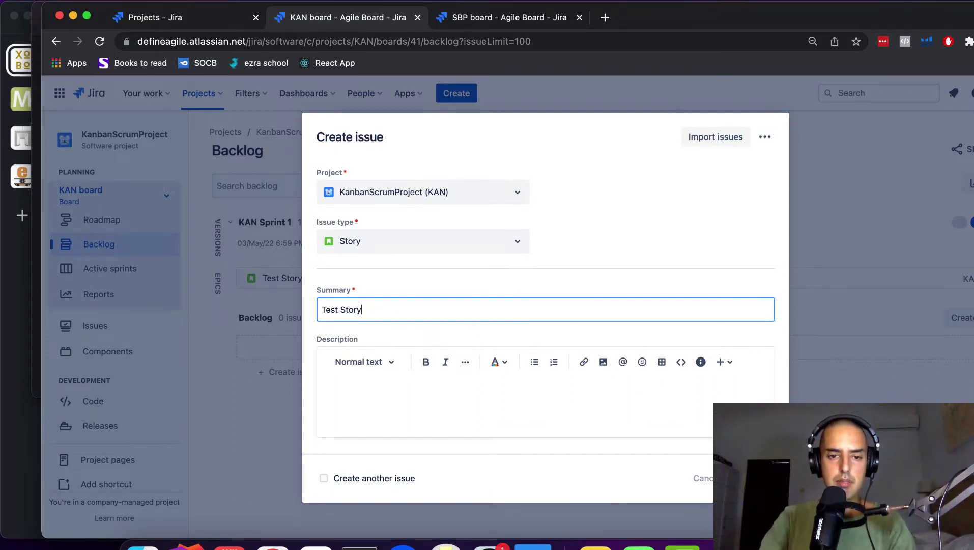
{"action": "key", "text": "Return"}
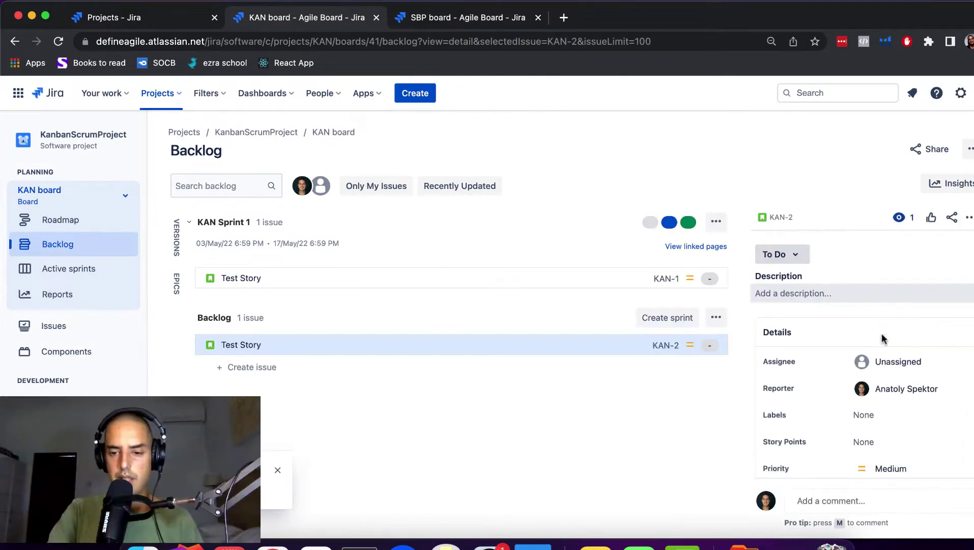
Move Test Story KAN-2 from the backlog into KAN Sprint 1
{"action": "scroll", "coordinate": [883, 338], "scroll_direction": "down", "scroll_amount": 5}
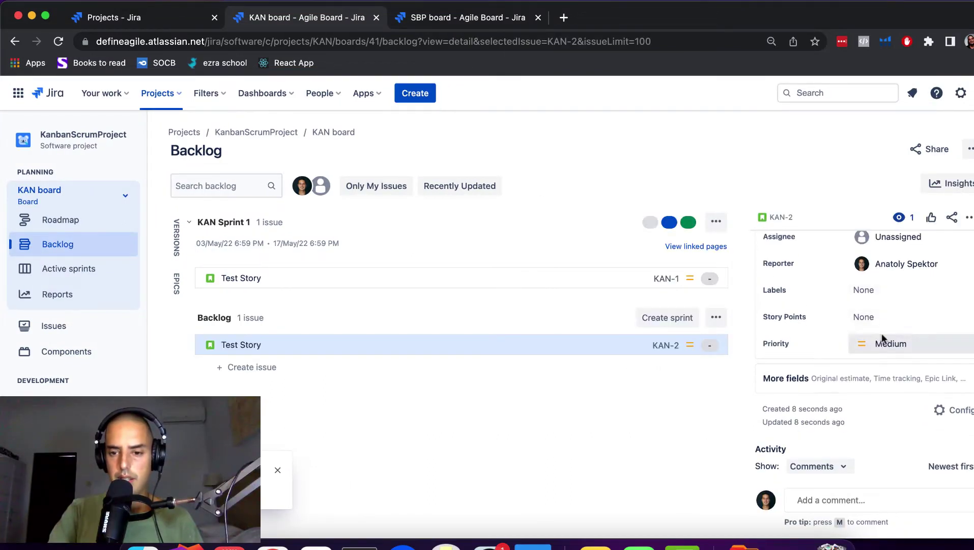
{"action": "scroll", "coordinate": [845, 397], "scroll_direction": "down", "scroll_amount": 3}
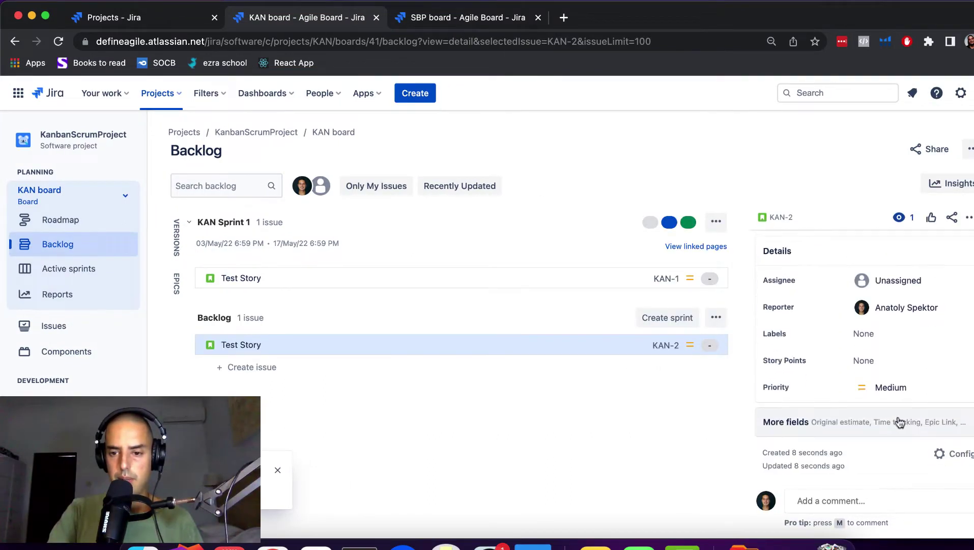
{"action": "left_click", "coordinate": [797, 424]}
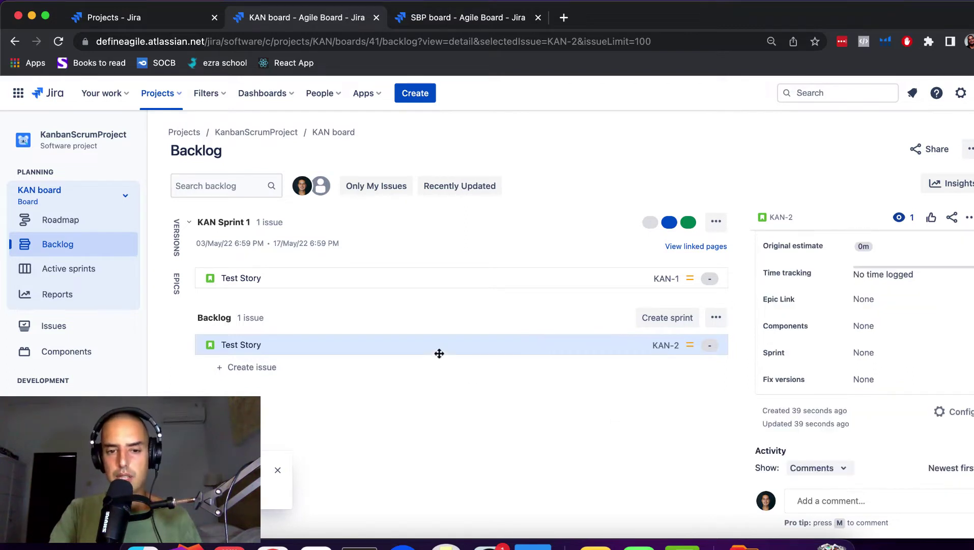
{"action": "left_click_drag", "start_coordinate": [404, 342], "coordinate": [405, 257]}
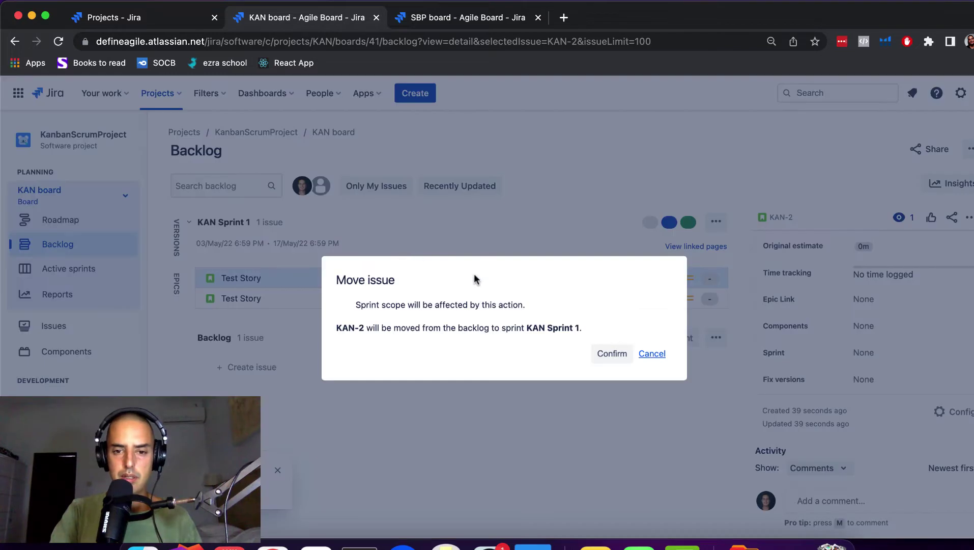
{"action": "left_click", "coordinate": [612, 353]}
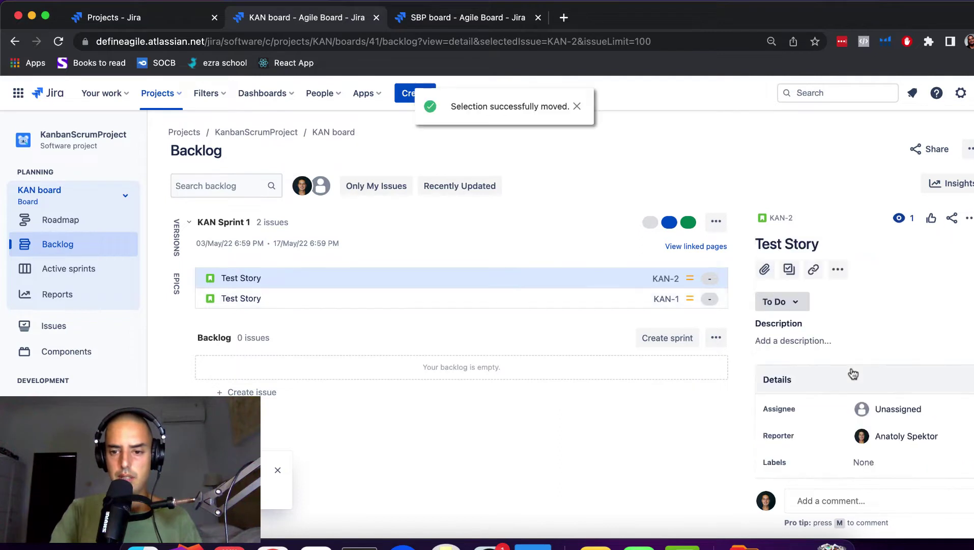
{"action": "scroll", "coordinate": [876, 304], "scroll_direction": "down", "scroll_amount": 4}
{"action": "scroll", "coordinate": [877, 304], "scroll_direction": "down", "scroll_amount": 5}
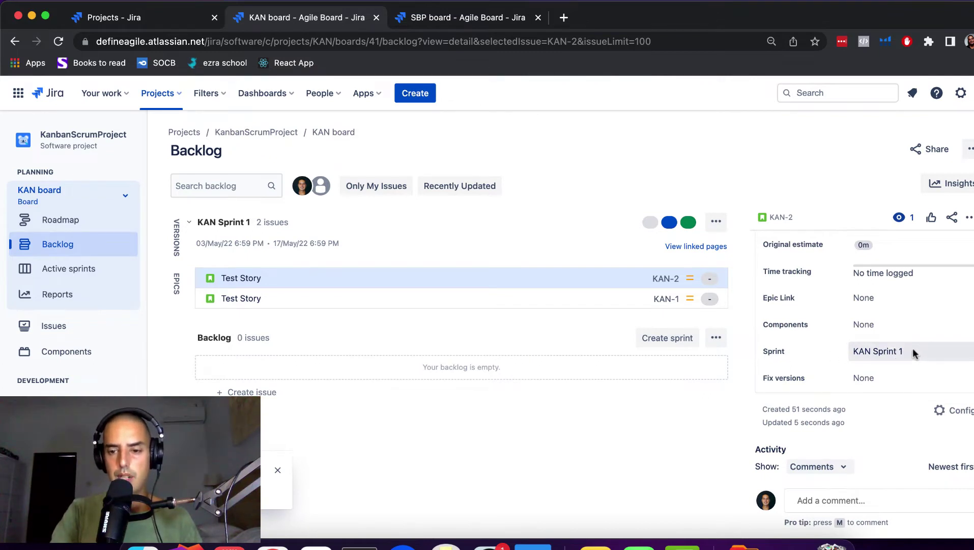
Set KAN-2's Sprint field to SHARED SPRINT TEST, then check the SBP backlog
{"action": "left_click", "coordinate": [900, 352]}
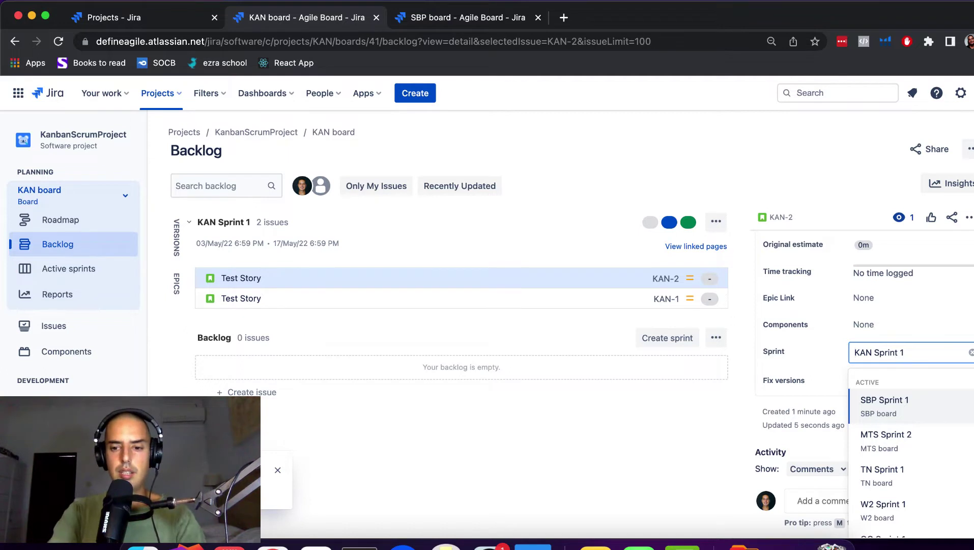
{"action": "type", "text": "SHA"}
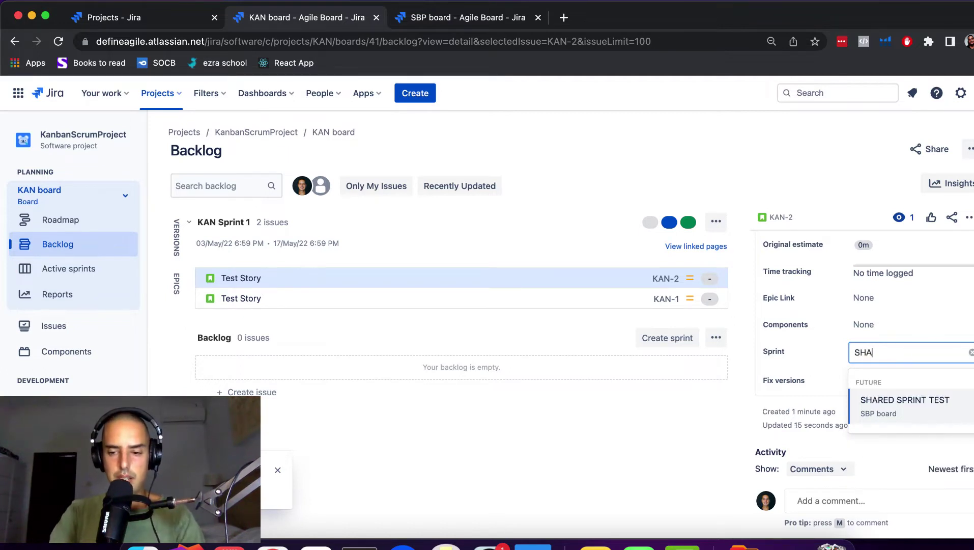
{"action": "left_click", "coordinate": [941, 404]}
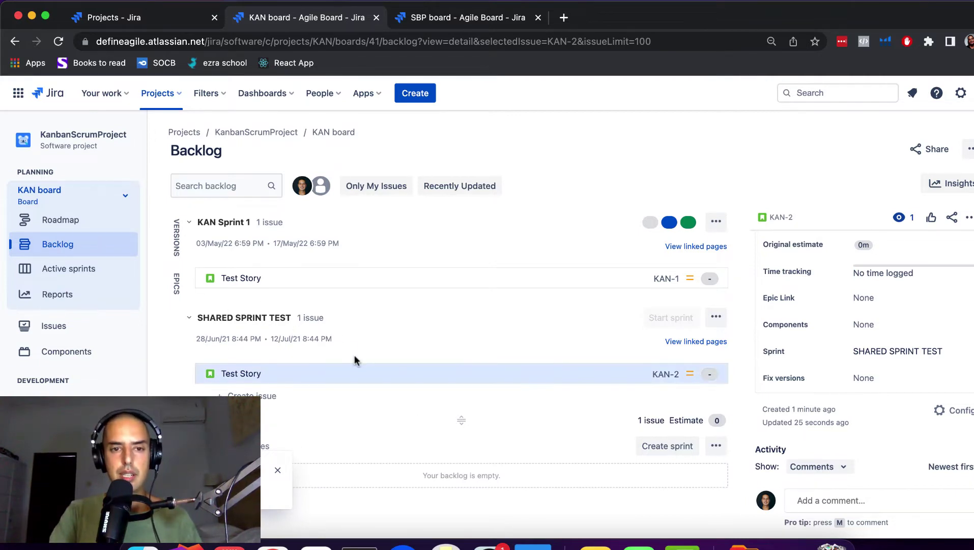
{"action": "left_click", "coordinate": [467, 19]}
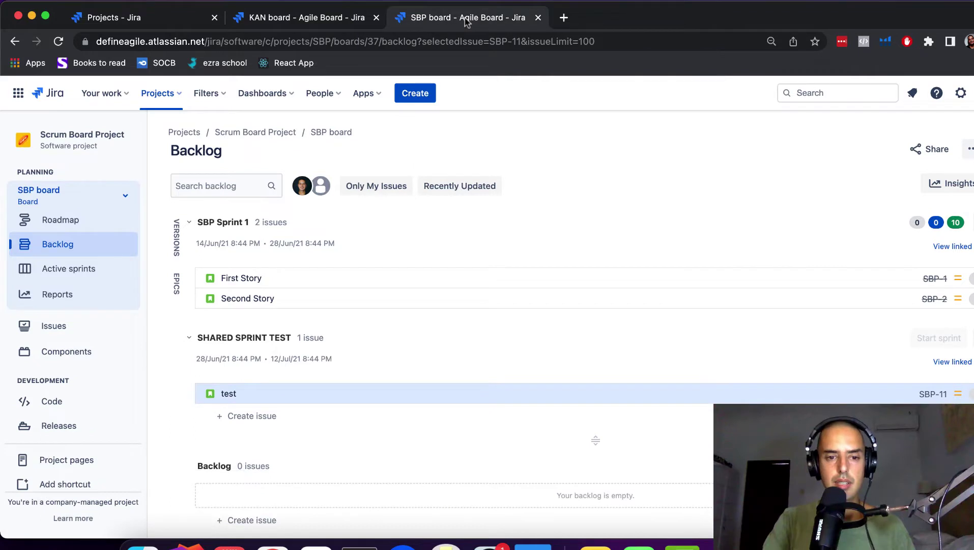
{"action": "left_click", "coordinate": [312, 19]}
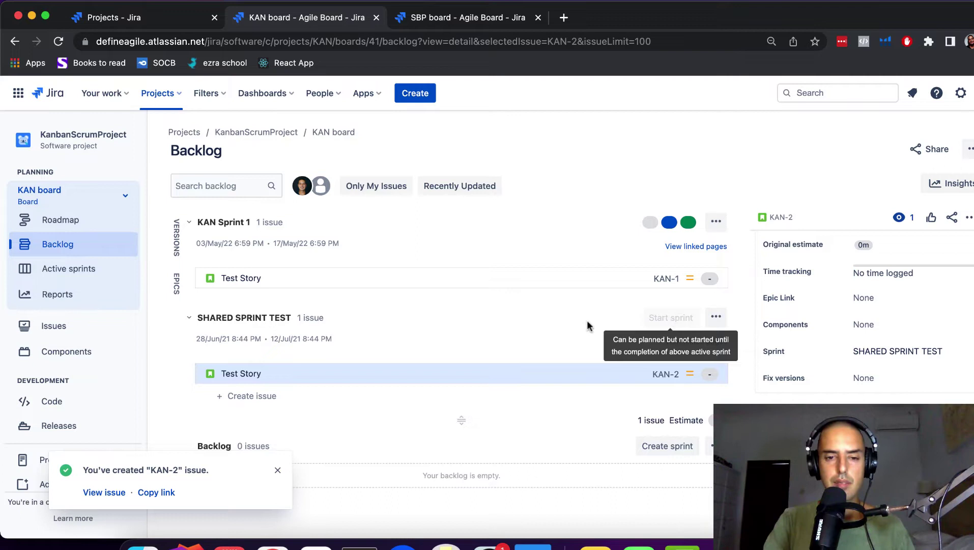
Delete KAN Sprint 1 from the KAN board
{"action": "left_click", "coordinate": [716, 223]}
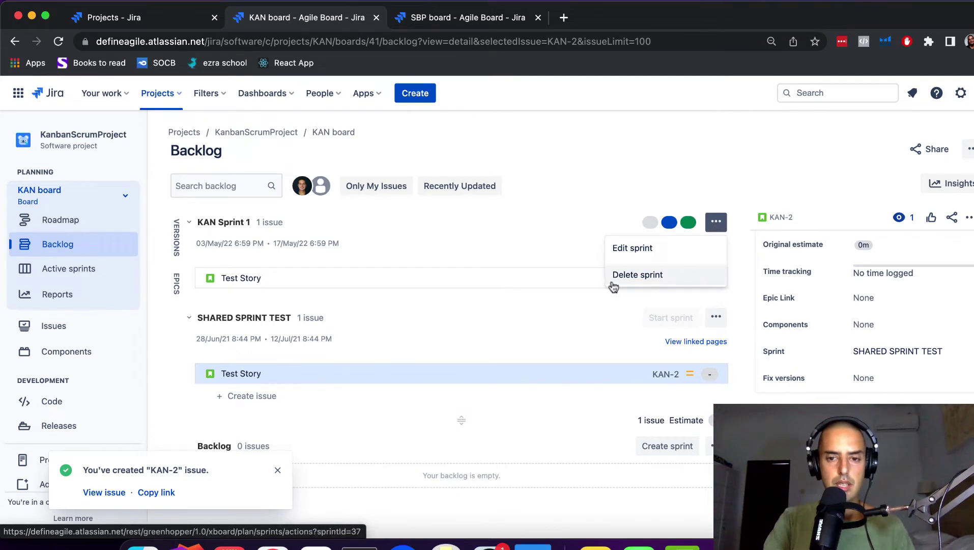
{"action": "left_click", "coordinate": [638, 275]}
{"action": "left_click", "coordinate": [514, 412]}
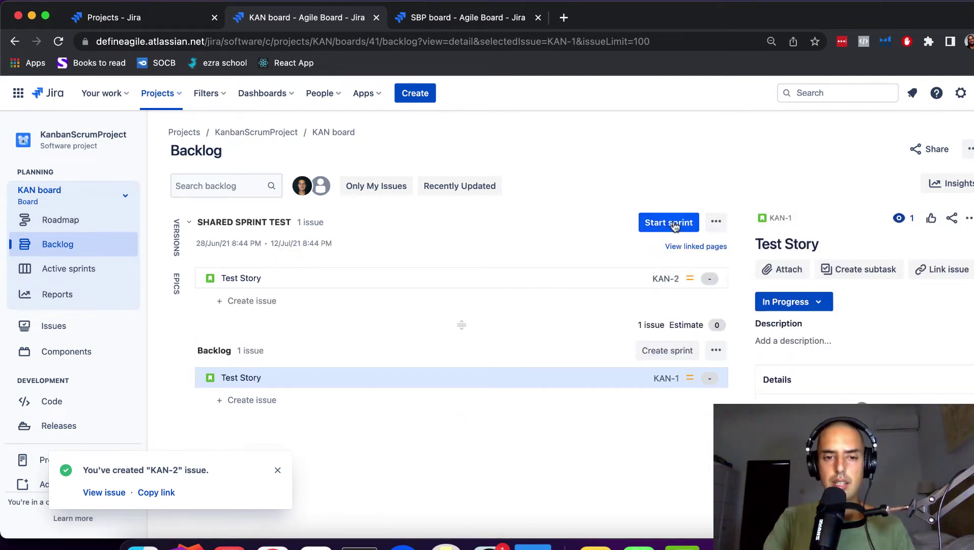
Start SHARED SPRINT TEST with an end date of 20 July 2022
{"action": "left_click", "coordinate": [669, 222]}
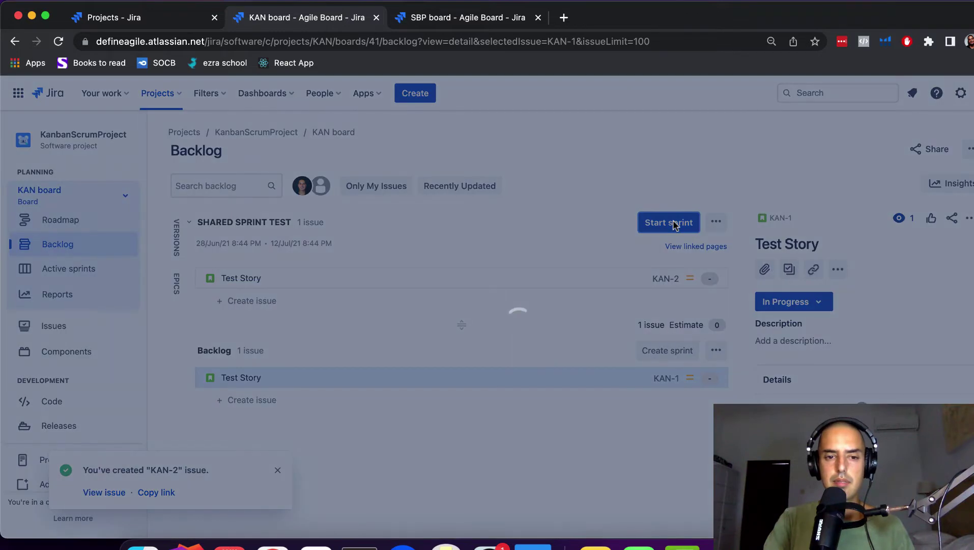
{"action": "left_click", "coordinate": [452, 377]}
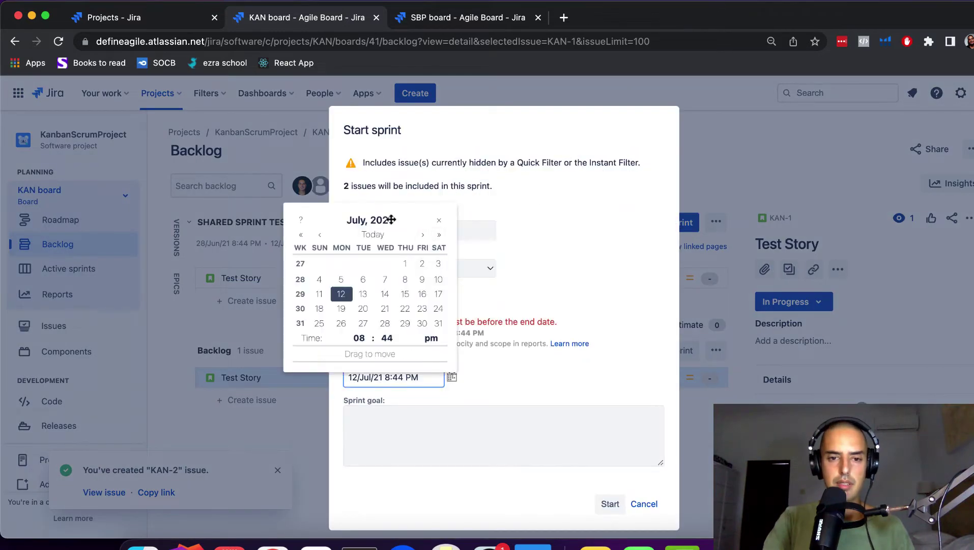
{"action": "left_click", "coordinate": [438, 233]}
{"action": "left_click", "coordinate": [385, 308]}
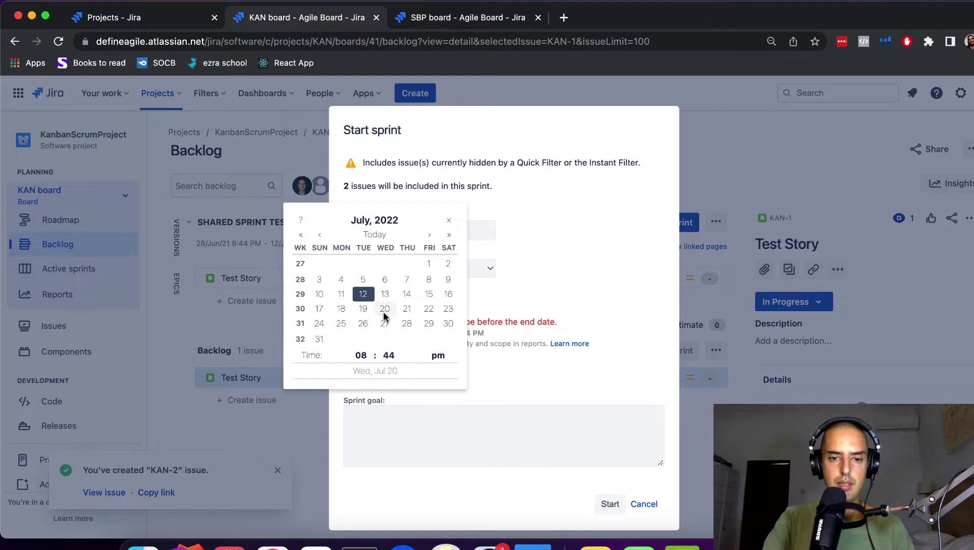
{"action": "left_click", "coordinate": [610, 505]}
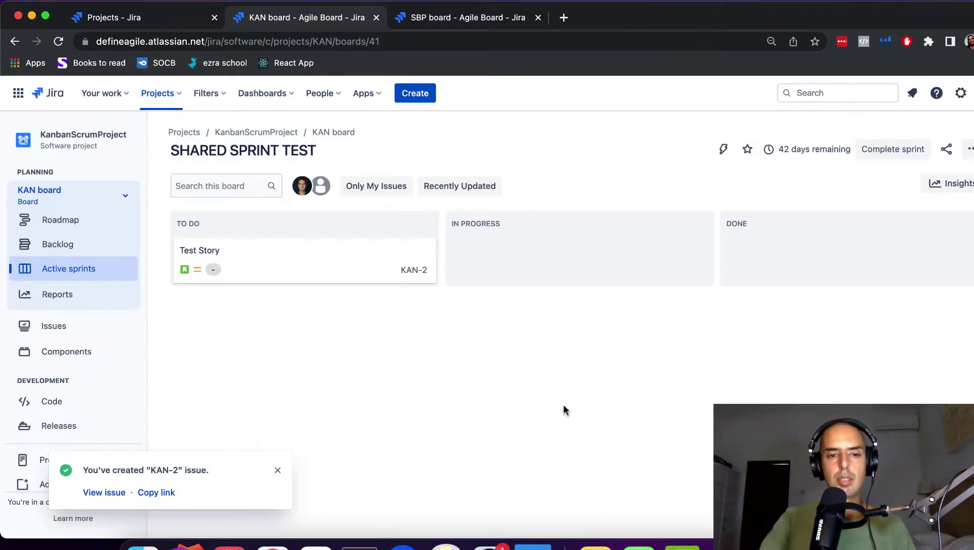
Reload the SBP board, review SHARED SPRINT TEST's settings unchanged, and view its active sprint
{"action": "left_click", "coordinate": [484, 19]}
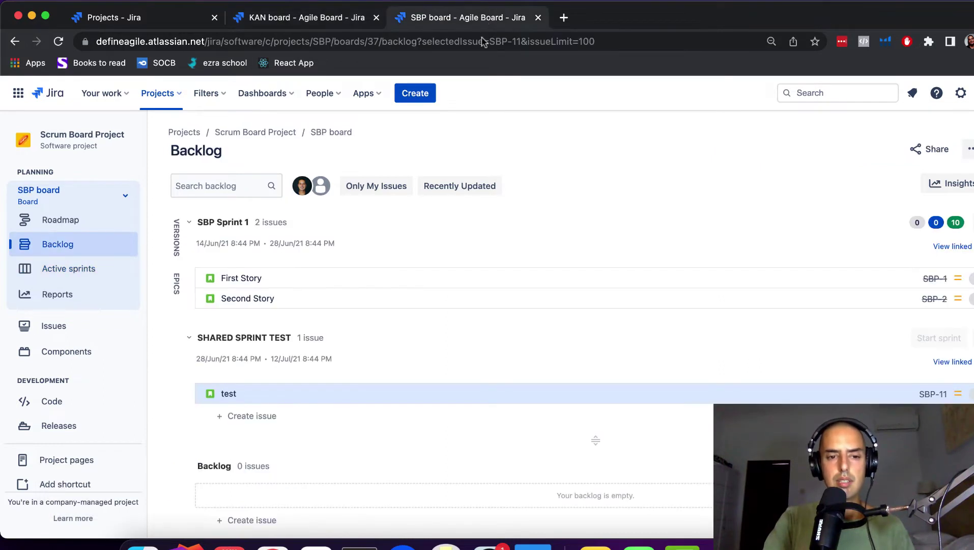
{"action": "key", "text": "super+r"}
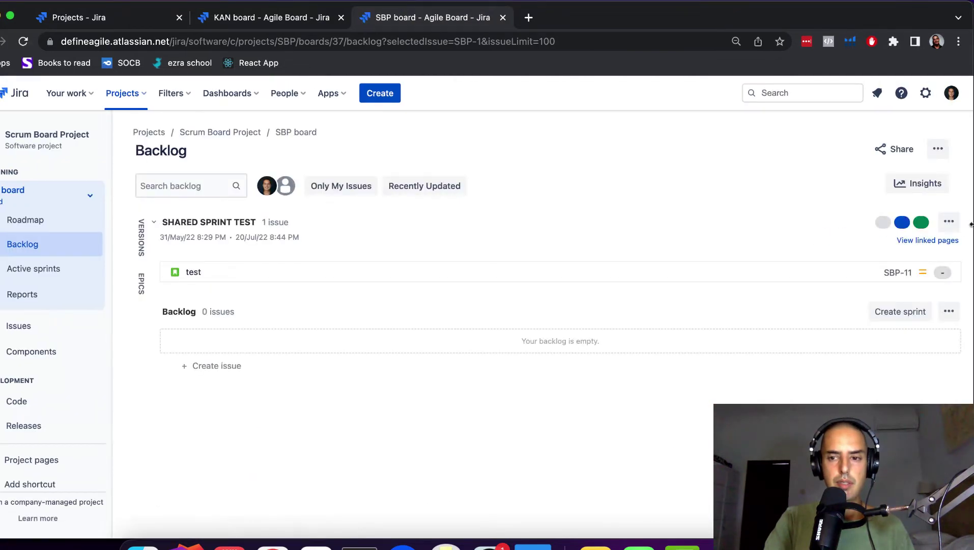
{"action": "left_click", "coordinate": [944, 228]}
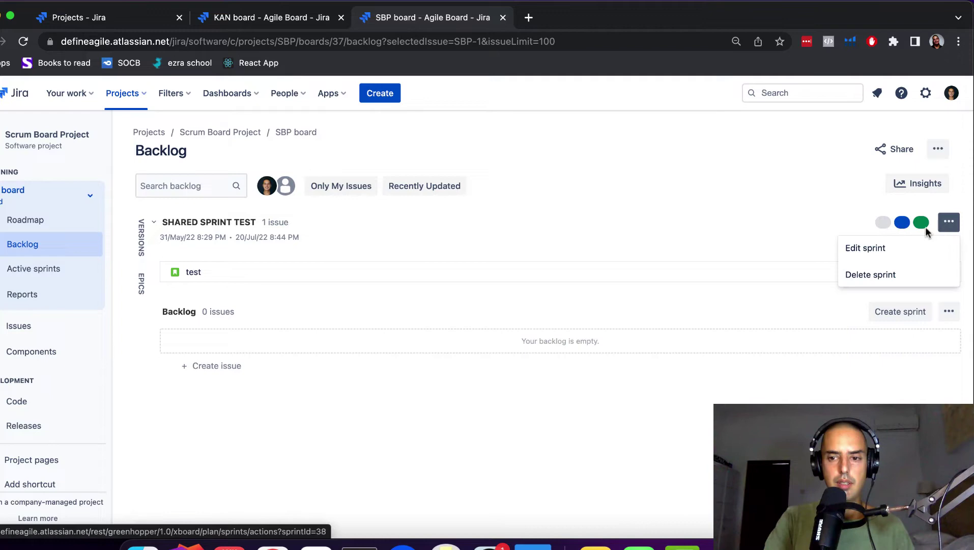
{"action": "left_click", "coordinate": [874, 253]}
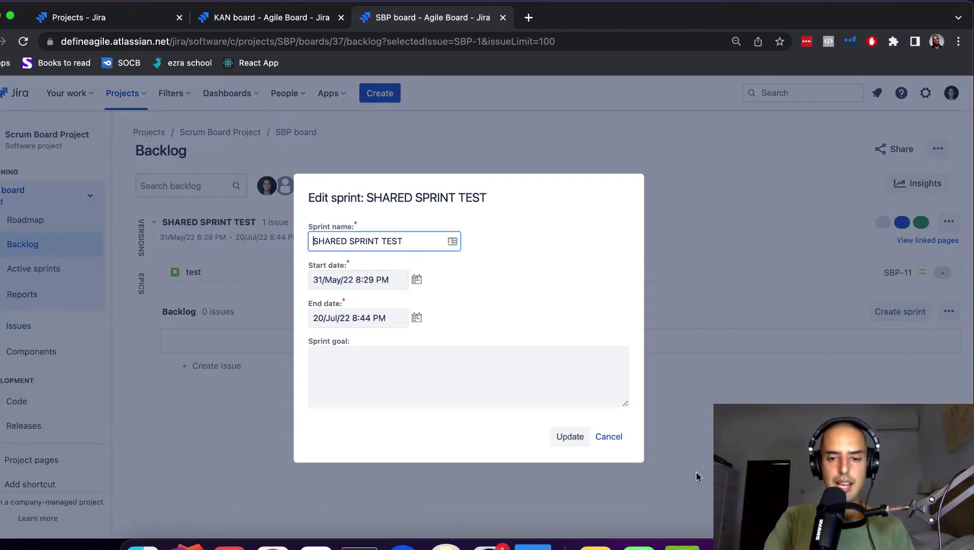
{"action": "left_click", "coordinate": [620, 438]}
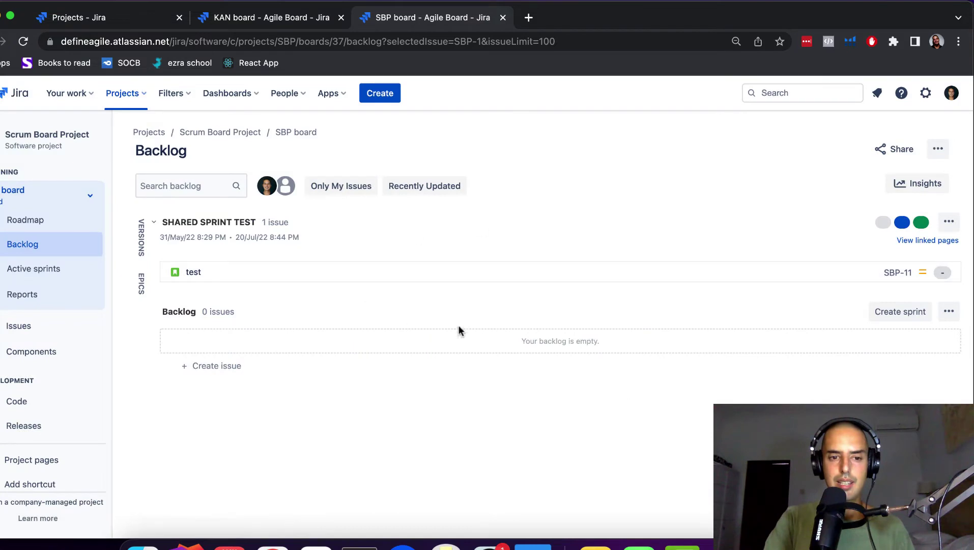
{"action": "left_click", "coordinate": [45, 272]}
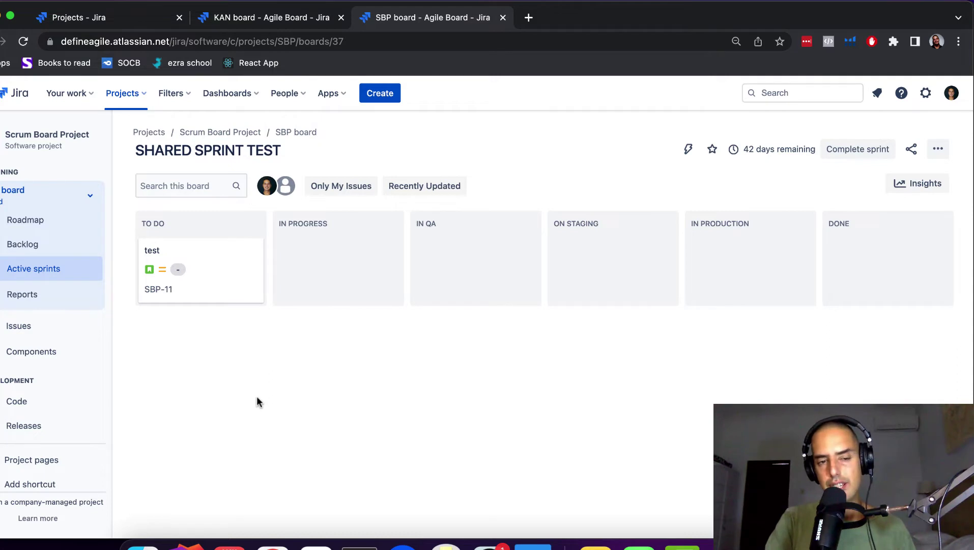
Drag Test Story KAN-2 into DONE on KAN, and test story SBP-11 into IN PROGRESS on SBP
{"action": "left_click", "coordinate": [277, 18]}
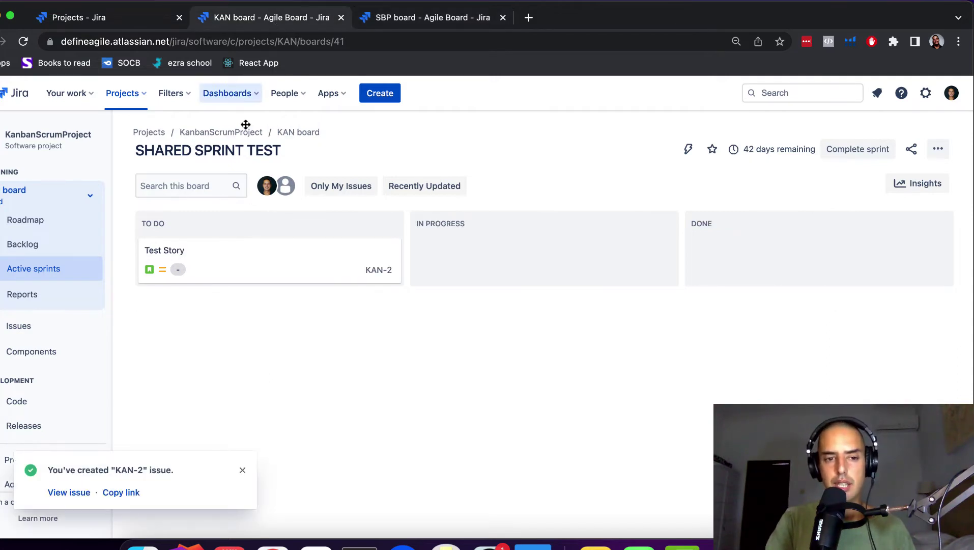
{"action": "left_click", "coordinate": [454, 25]}
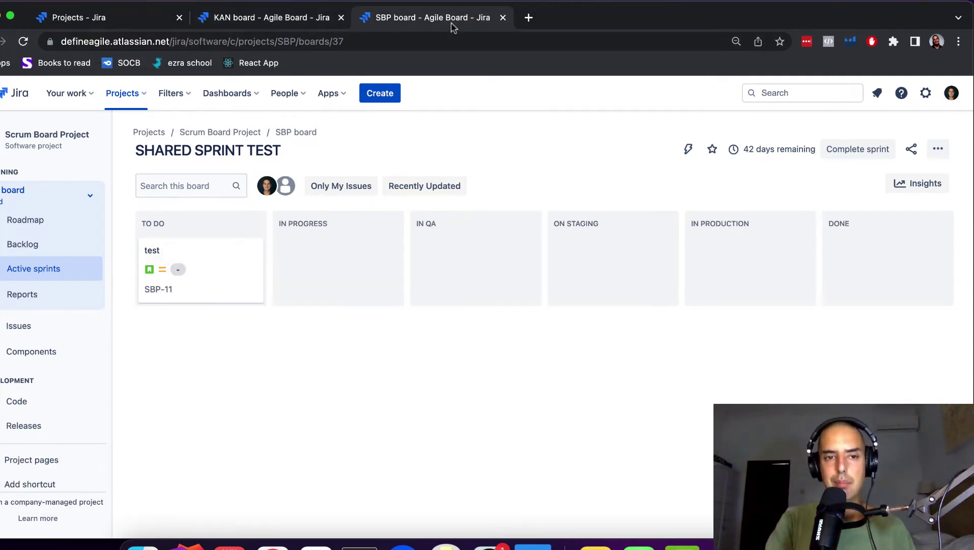
{"action": "left_click", "coordinate": [277, 19]}
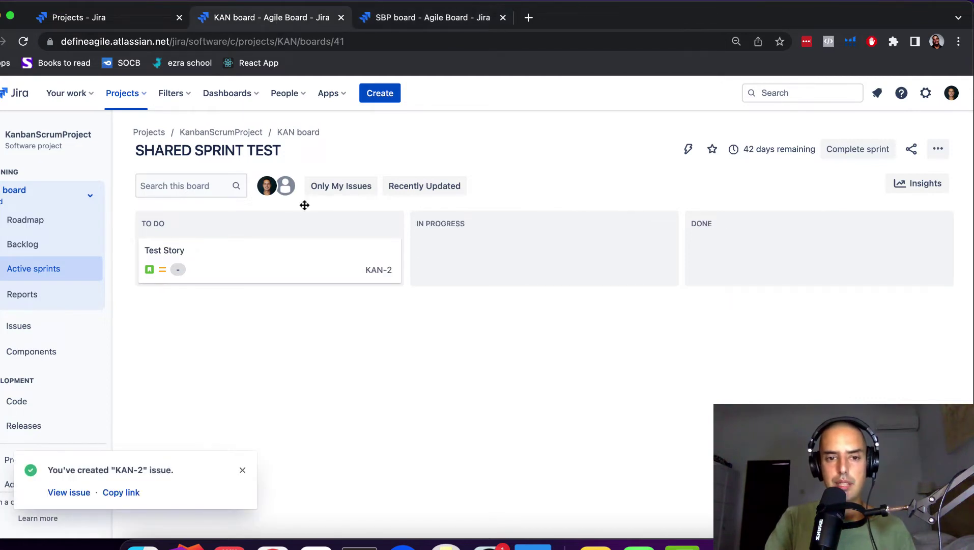
{"action": "left_click_drag", "start_coordinate": [265, 250], "coordinate": [825, 257]}
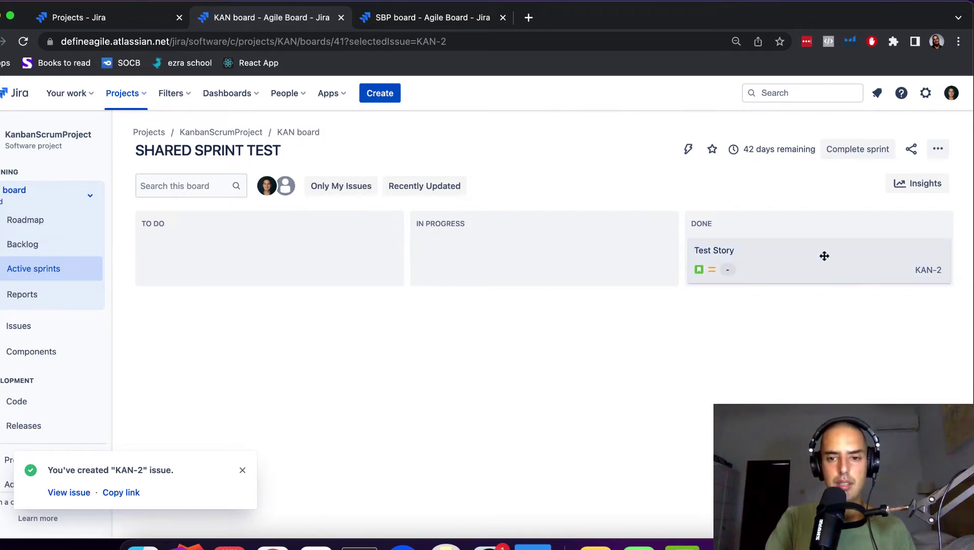
{"action": "left_click", "coordinate": [413, 20]}
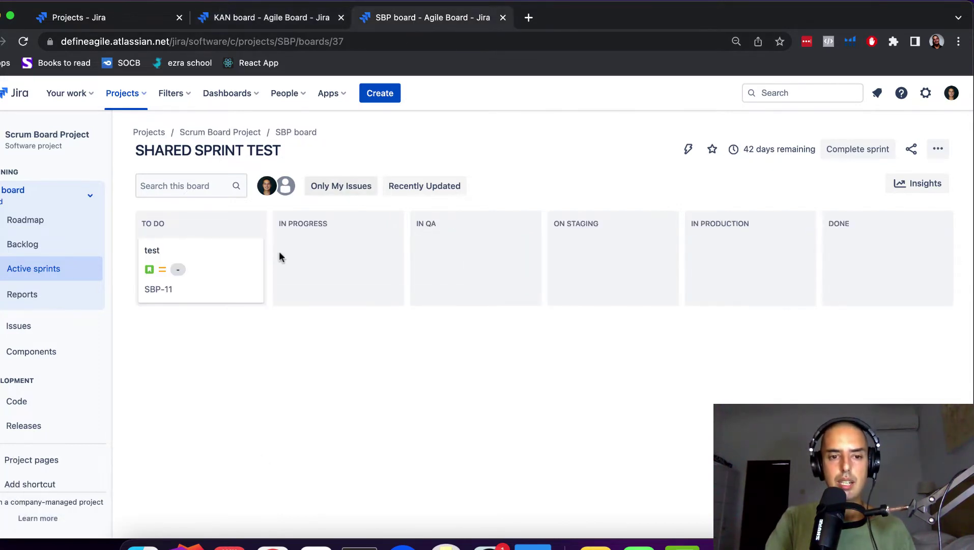
{"action": "left_click_drag", "start_coordinate": [192, 279], "coordinate": [348, 282]}
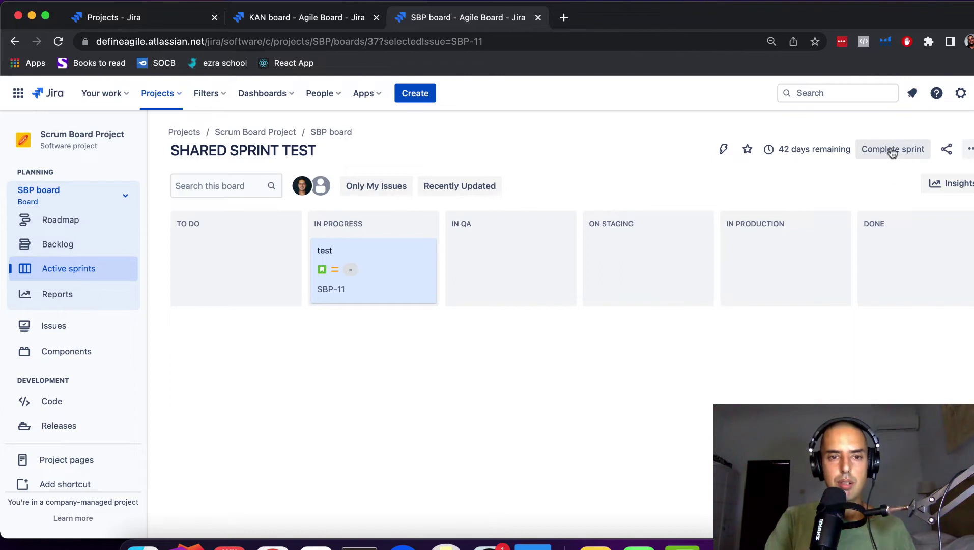
Review the SBP sprint's done and incomplete issue counts in Complete sprint, then cancel
{"action": "left_click", "coordinate": [312, 20]}
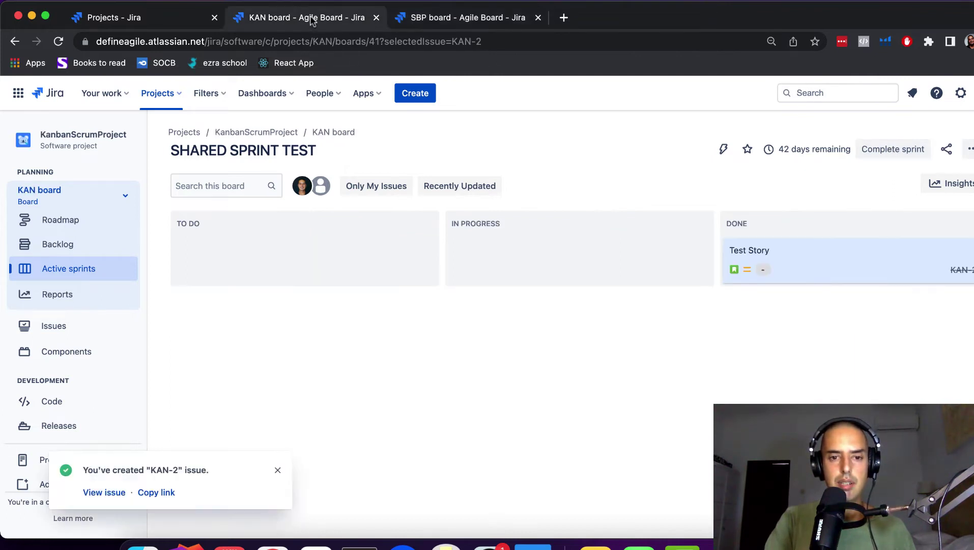
{"action": "left_click", "coordinate": [452, 23]}
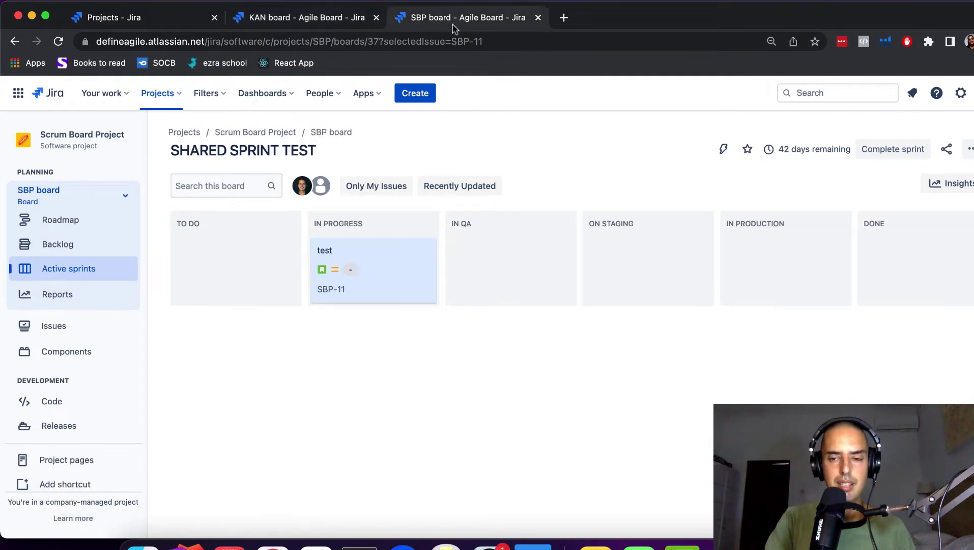
{"action": "left_click", "coordinate": [894, 151]}
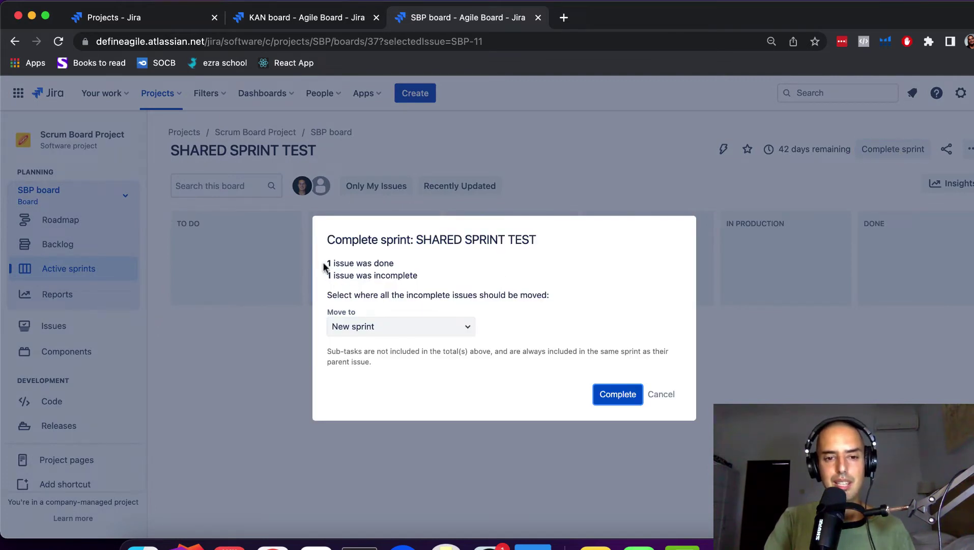
{"action": "left_click_drag", "start_coordinate": [327, 262], "coordinate": [412, 275]}
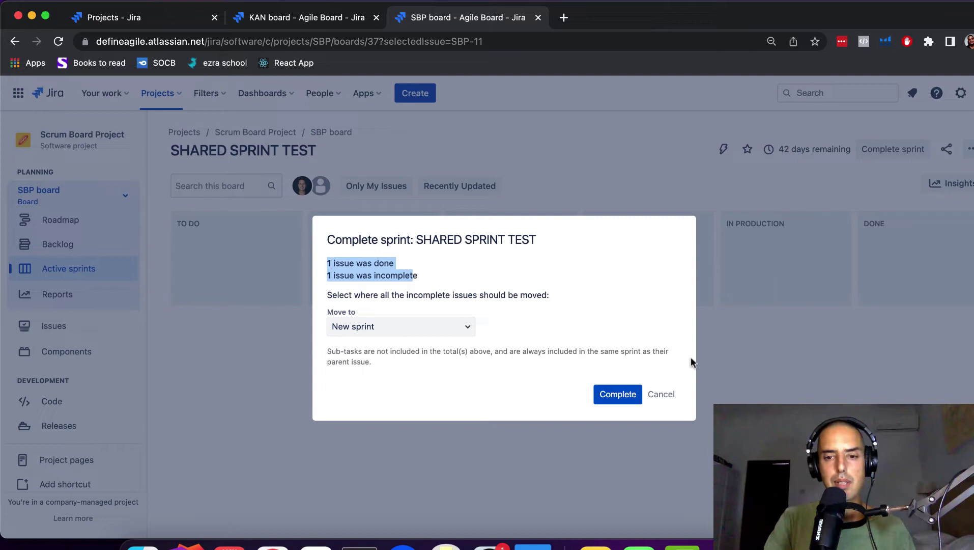
{"action": "left_click", "coordinate": [663, 393]}
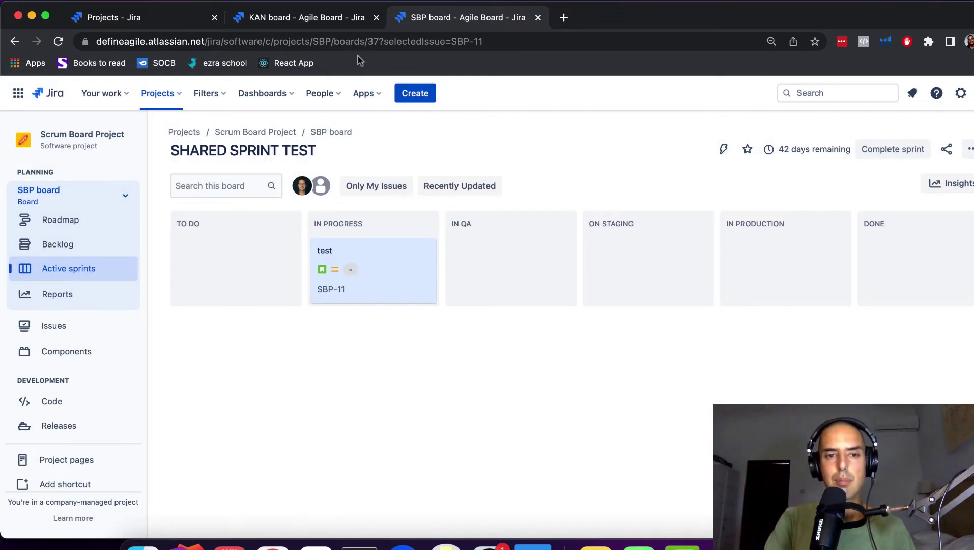
{"action": "left_click", "coordinate": [307, 19]}
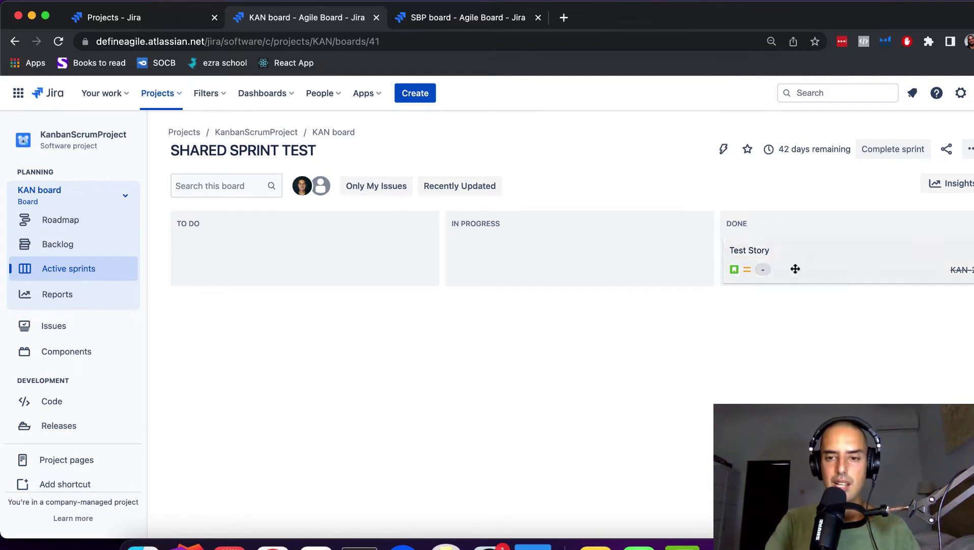
{"action": "left_click", "coordinate": [807, 250]}
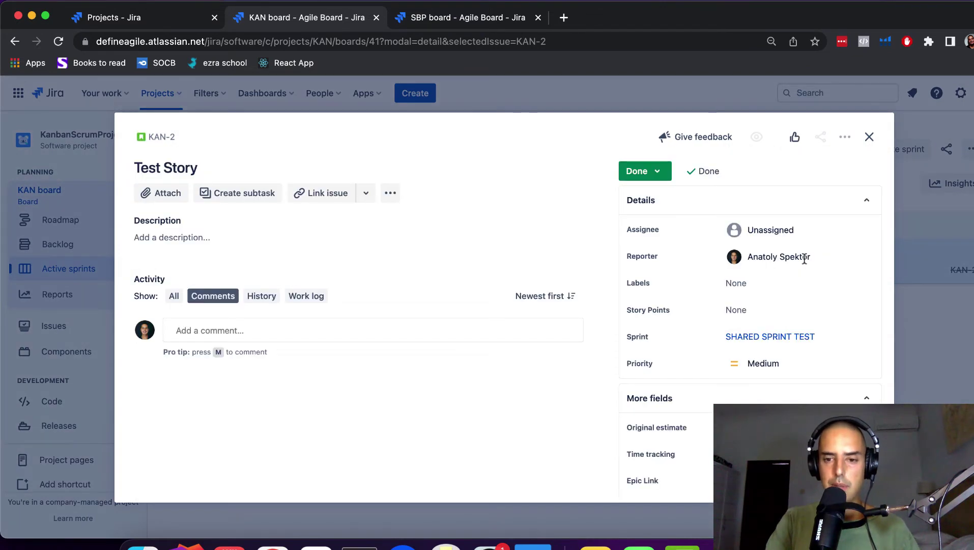
{"action": "scroll", "coordinate": [804, 258], "scroll_direction": "down", "scroll_amount": 2}
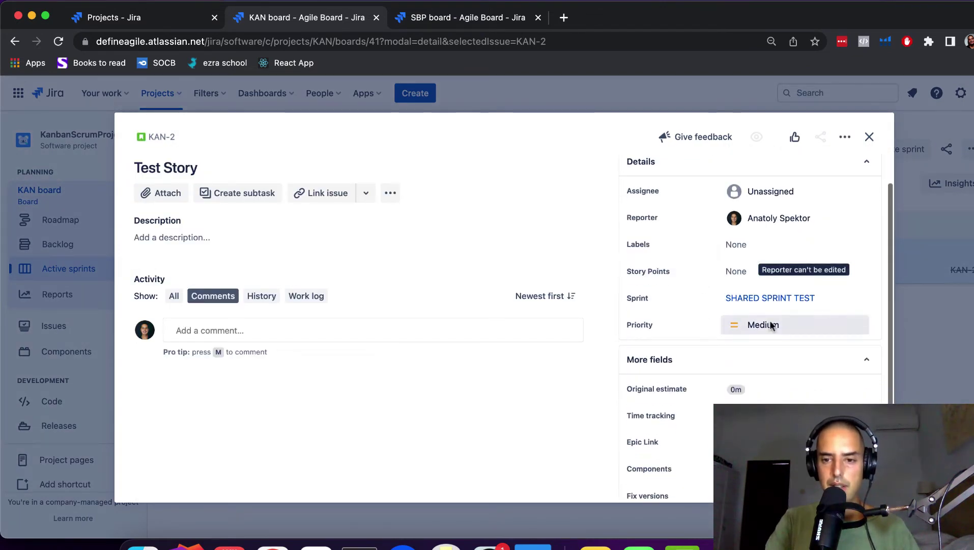
{"action": "left_click", "coordinate": [831, 298]}
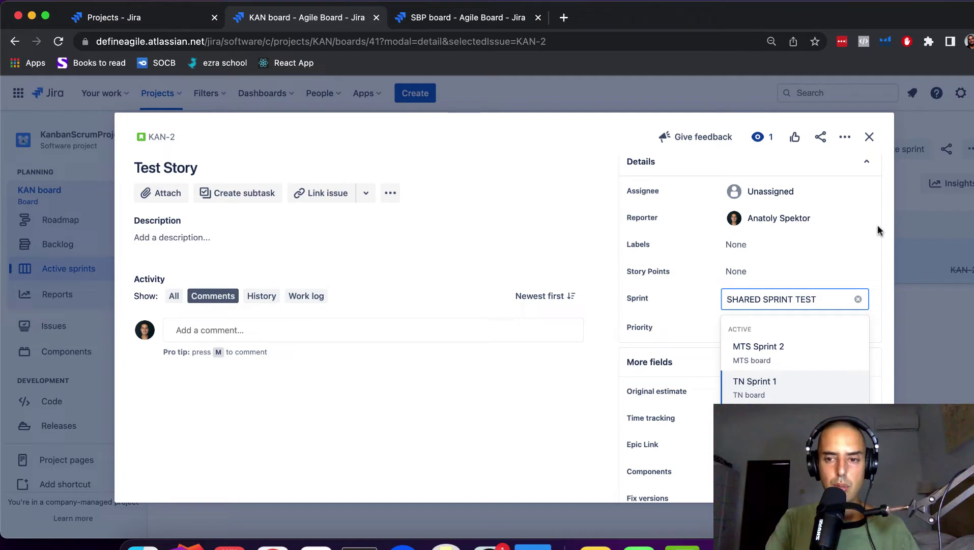
{"action": "left_click", "coordinate": [891, 223]}
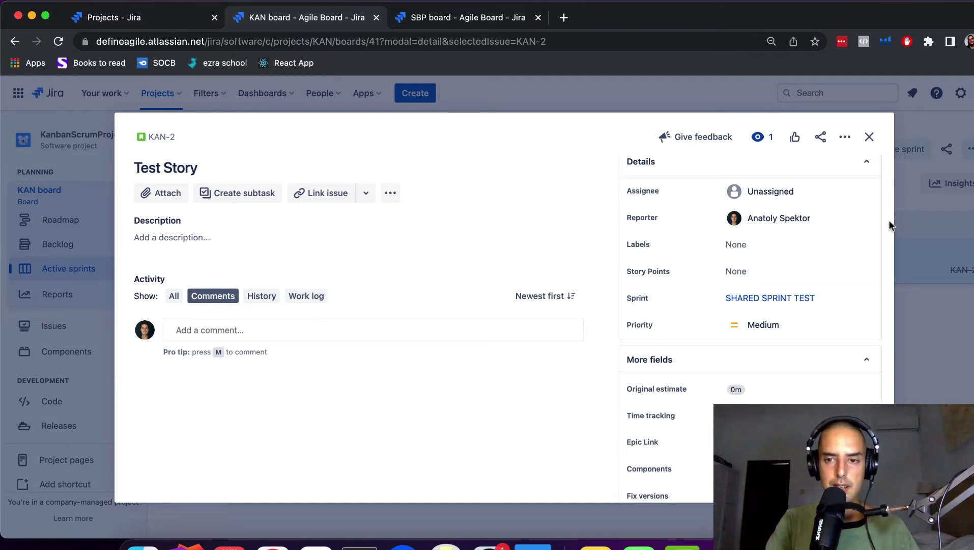
{"action": "left_click", "coordinate": [870, 139]}
{"action": "left_click", "coordinate": [870, 139]}
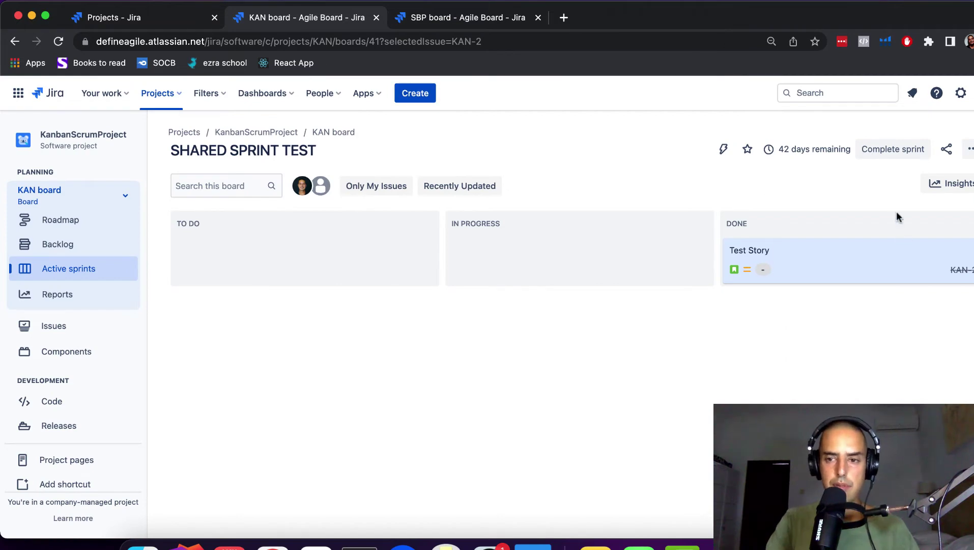
Complete SHARED SPRINT TEST on the KAN board, then reload the SBP board and open Reports
{"action": "left_click", "coordinate": [896, 151]}
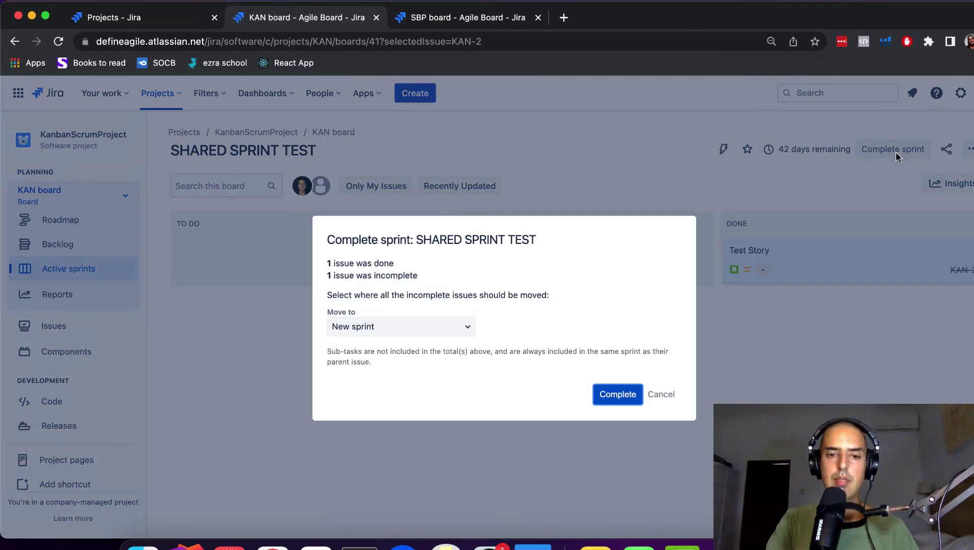
{"action": "left_click", "coordinate": [627, 395]}
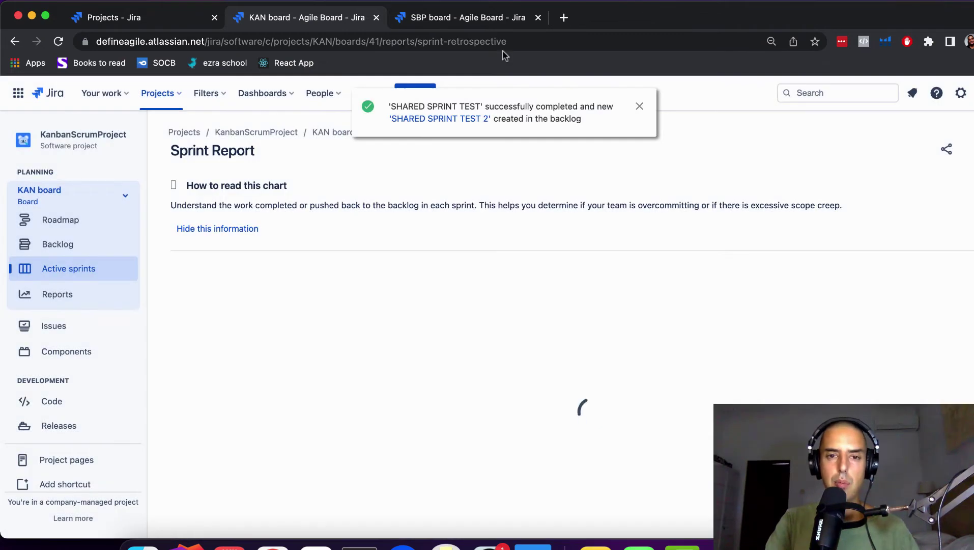
{"action": "left_click", "coordinate": [474, 21]}
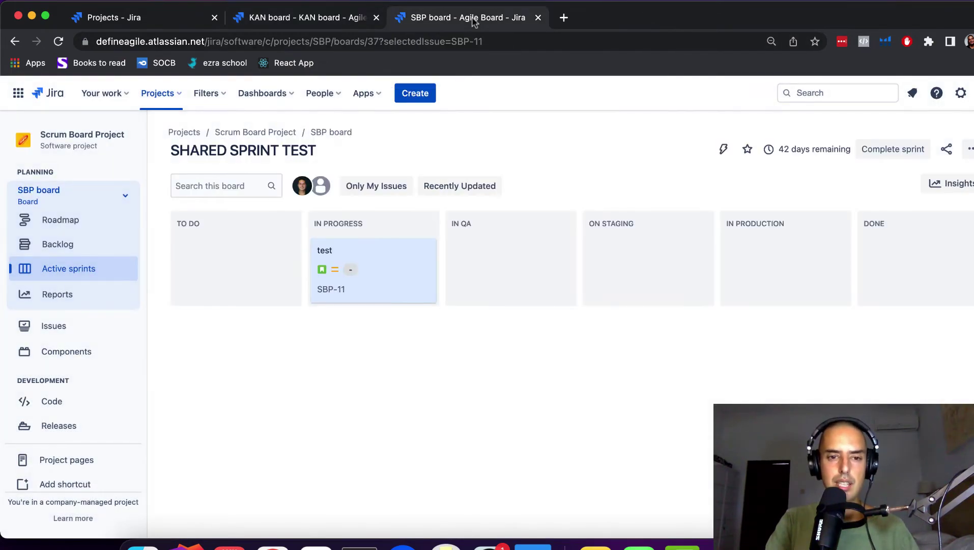
{"action": "left_click", "coordinate": [303, 41]}
{"action": "key", "text": "Return"}
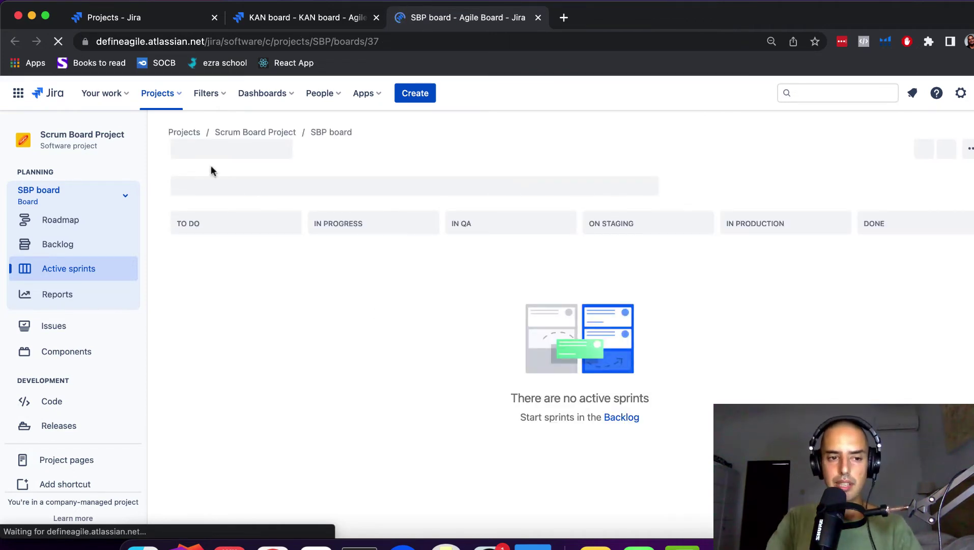
{"action": "left_click", "coordinate": [58, 296]}
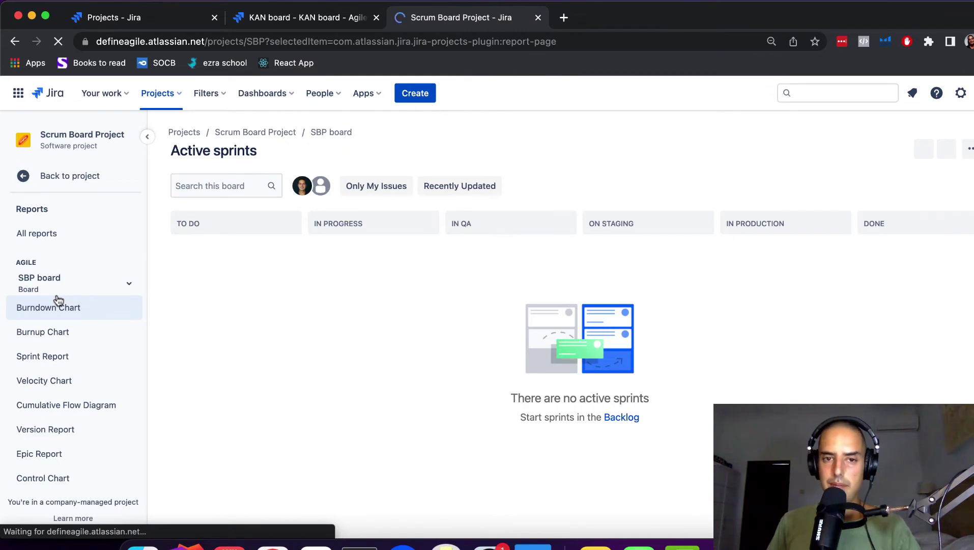
Open the Sprint Report and scroll through the closed SHARED SPRINT TEST details
{"action": "left_click", "coordinate": [611, 263]}
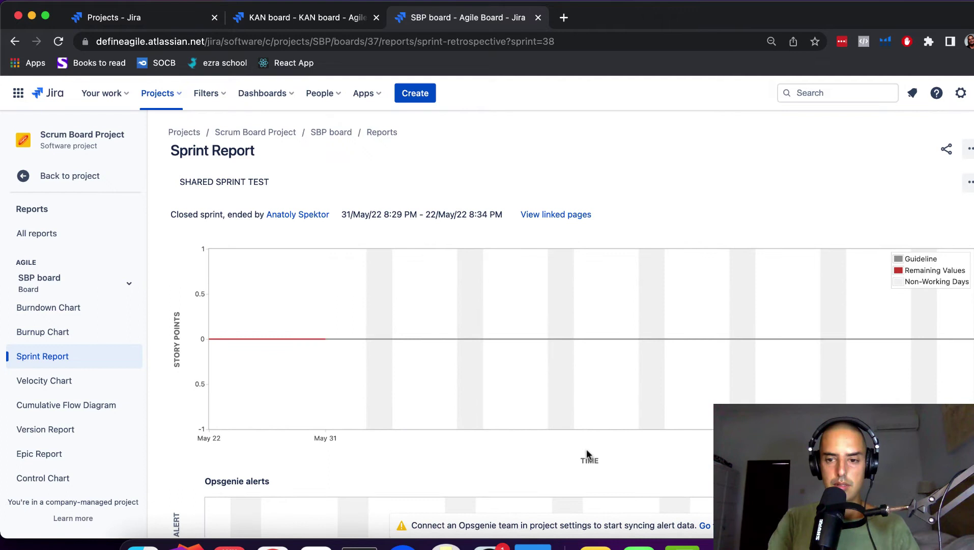
{"action": "scroll", "coordinate": [586, 449], "scroll_direction": "down", "scroll_amount": 5}
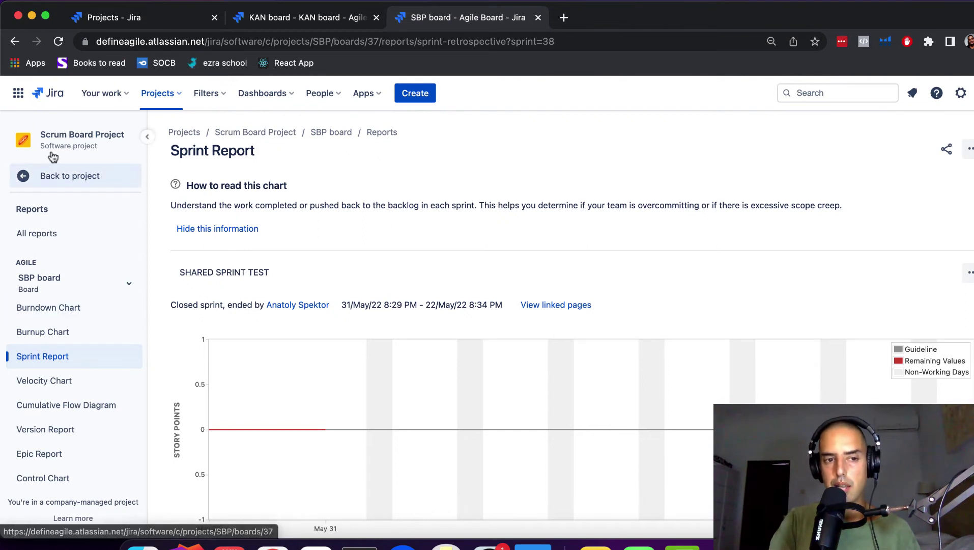
Create a new sprint in the SBP board's backlog, listed as SHARED SPRINT TEST 2
{"action": "left_click", "coordinate": [44, 175]}
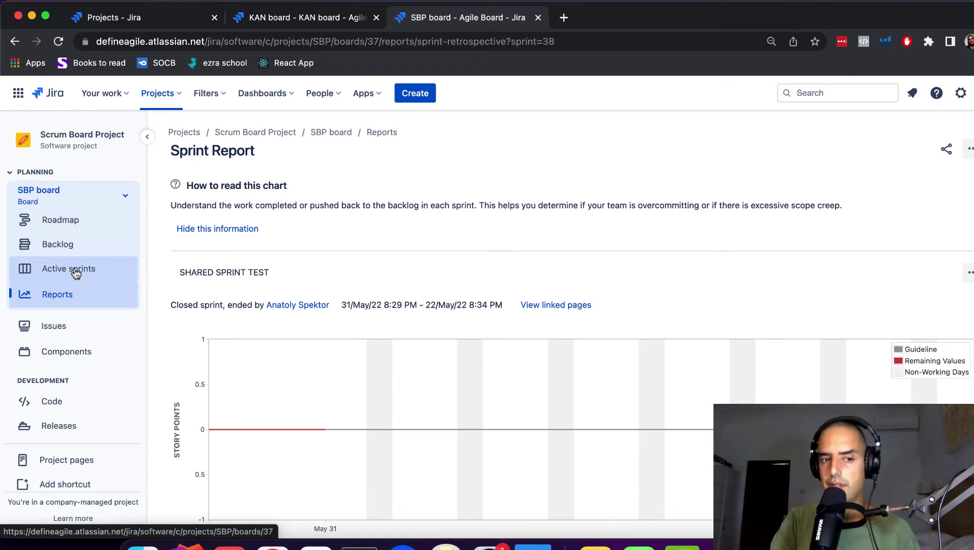
{"action": "left_click", "coordinate": [58, 245]}
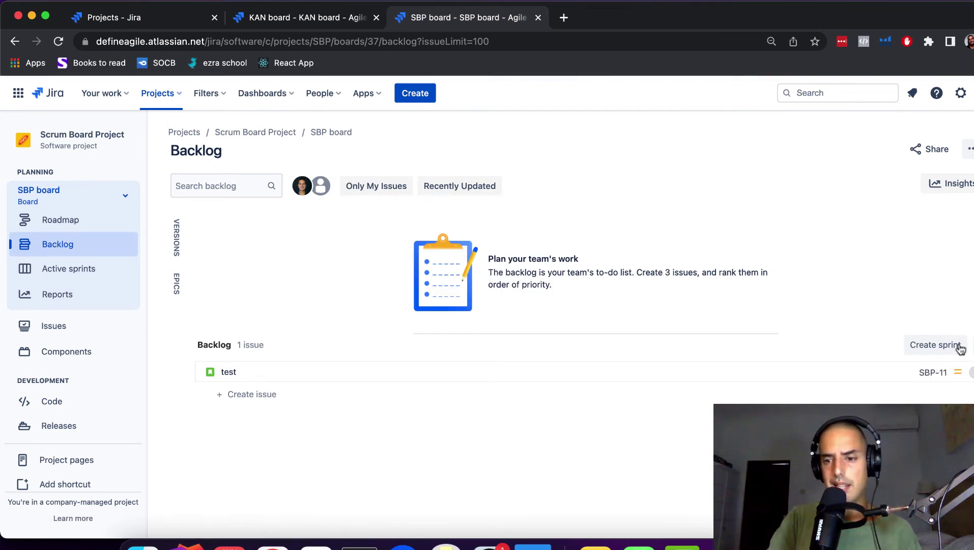
{"action": "left_click", "coordinate": [941, 345]}
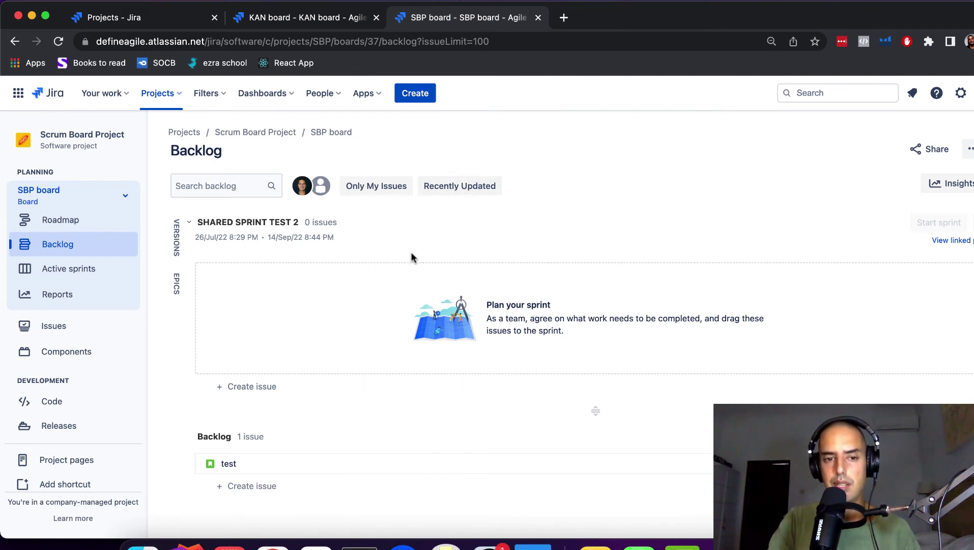
Go to the KAN board's backlog
{"action": "left_click", "coordinate": [283, 21]}
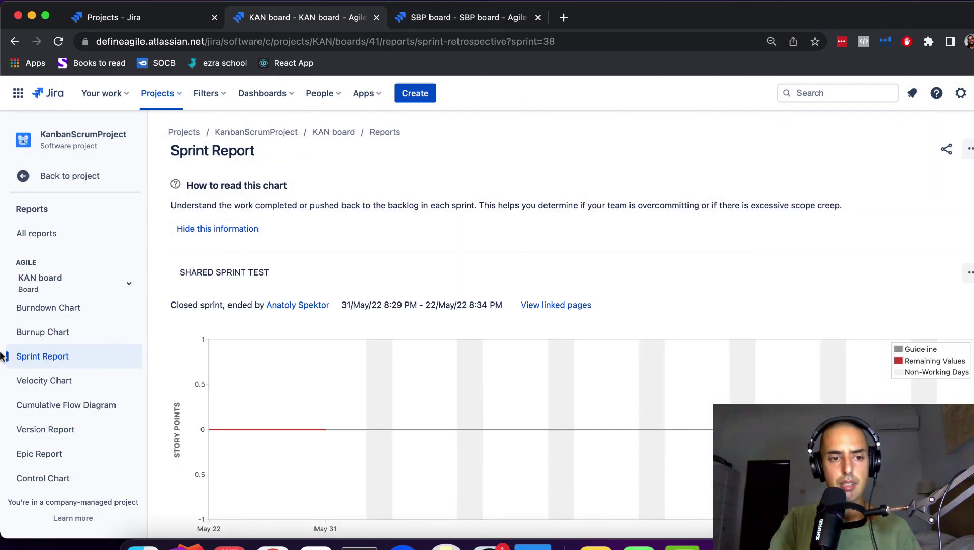
{"action": "left_click", "coordinate": [44, 178]}
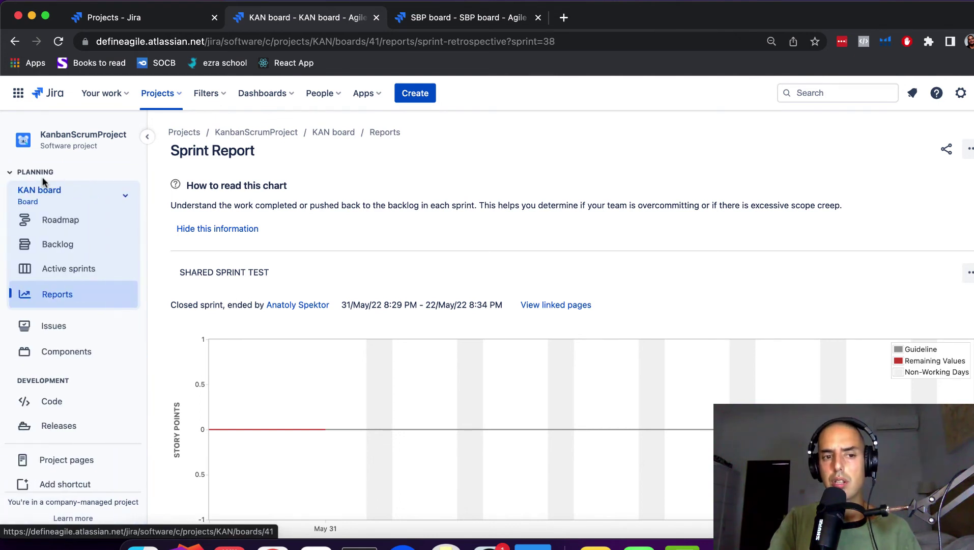
{"action": "left_click", "coordinate": [56, 248]}
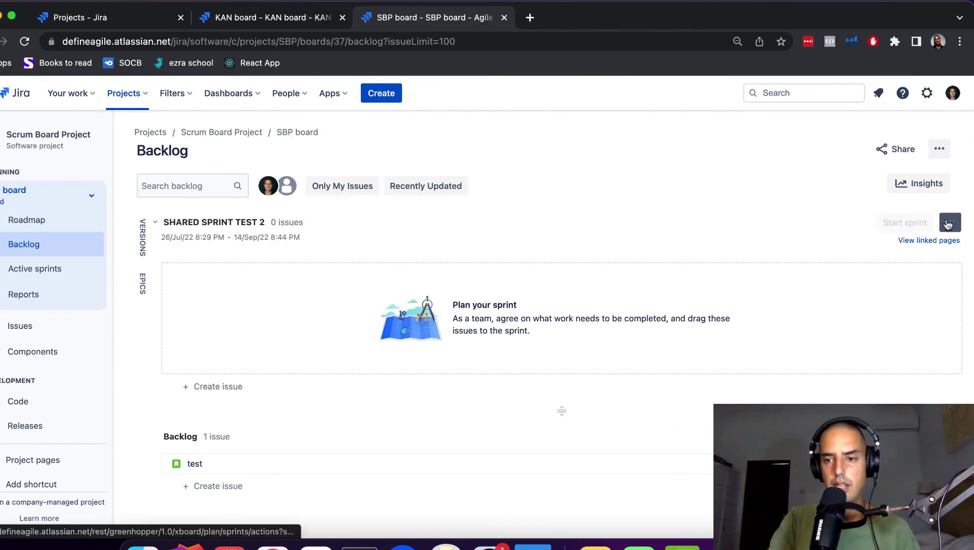
Delete the SHARED SPRINT TEST 2 sprint from the KAN board's backlog
{"action": "left_click", "coordinate": [948, 224]}
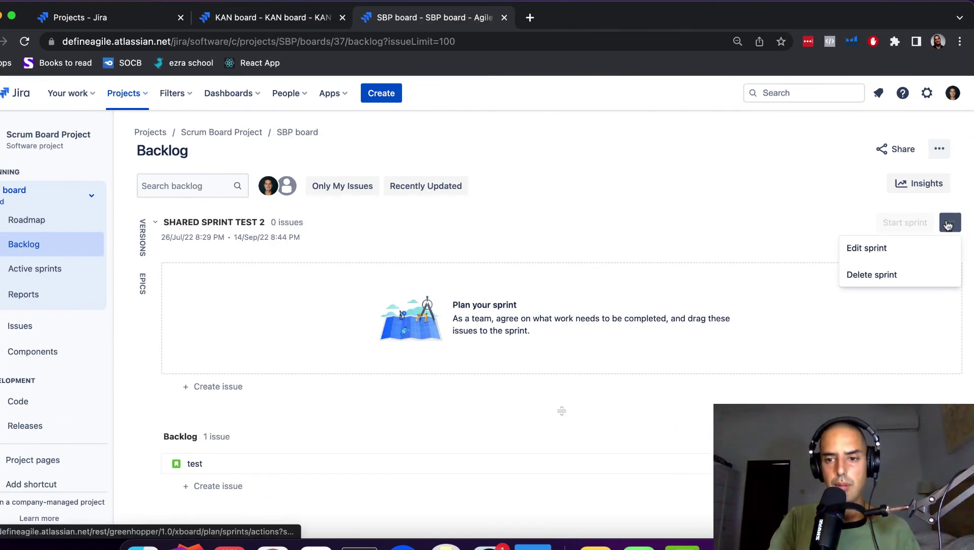
{"action": "left_click", "coordinate": [882, 276]}
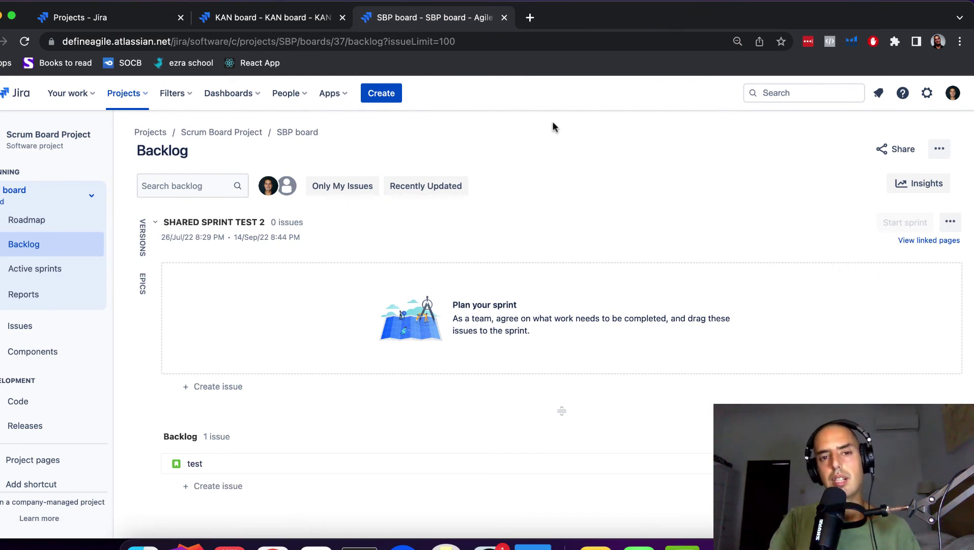
{"action": "left_click", "coordinate": [265, 21]}
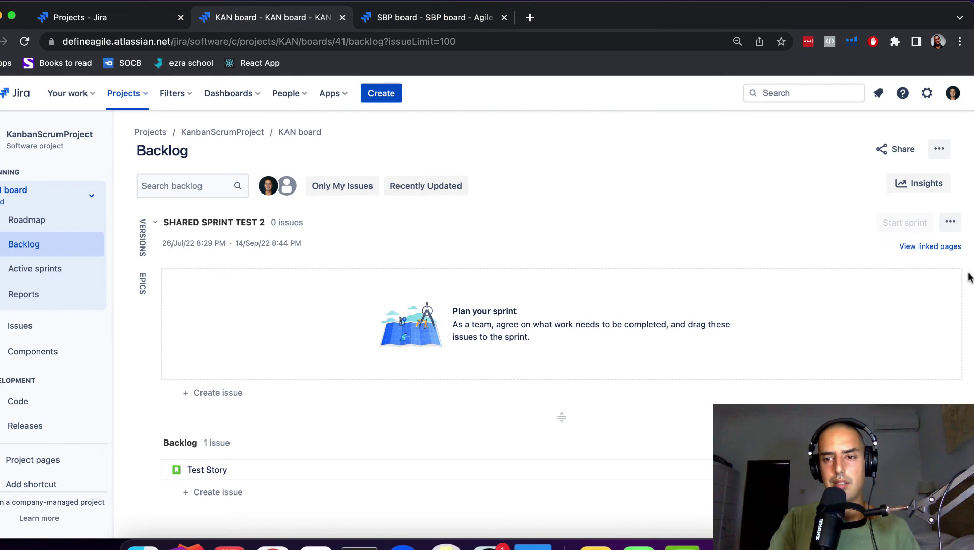
{"action": "left_click", "coordinate": [950, 222]}
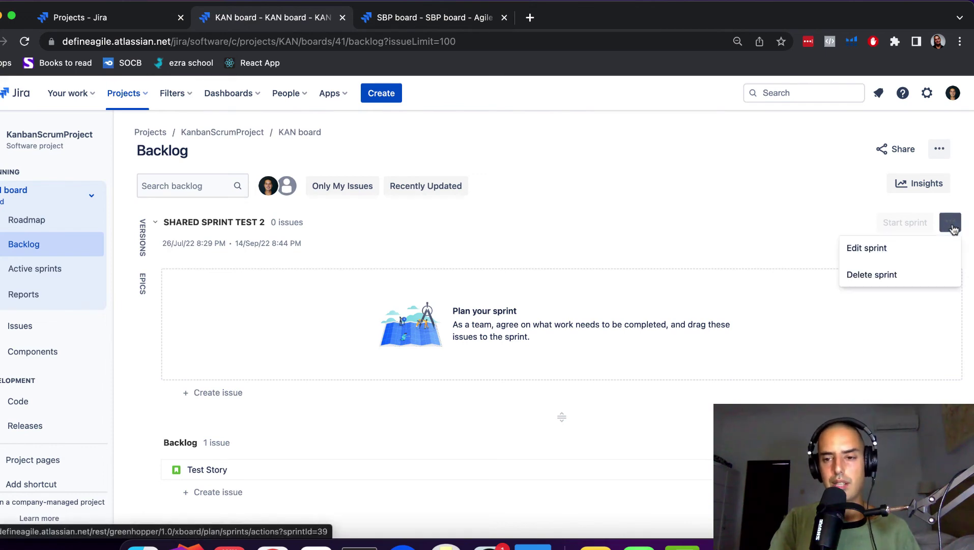
{"action": "left_click", "coordinate": [885, 276]}
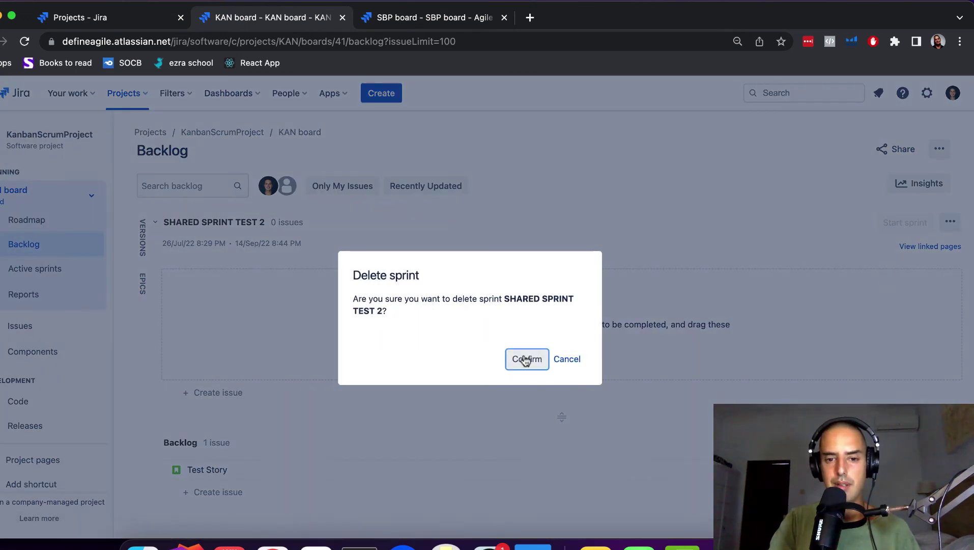
{"action": "left_click", "coordinate": [526, 360]}
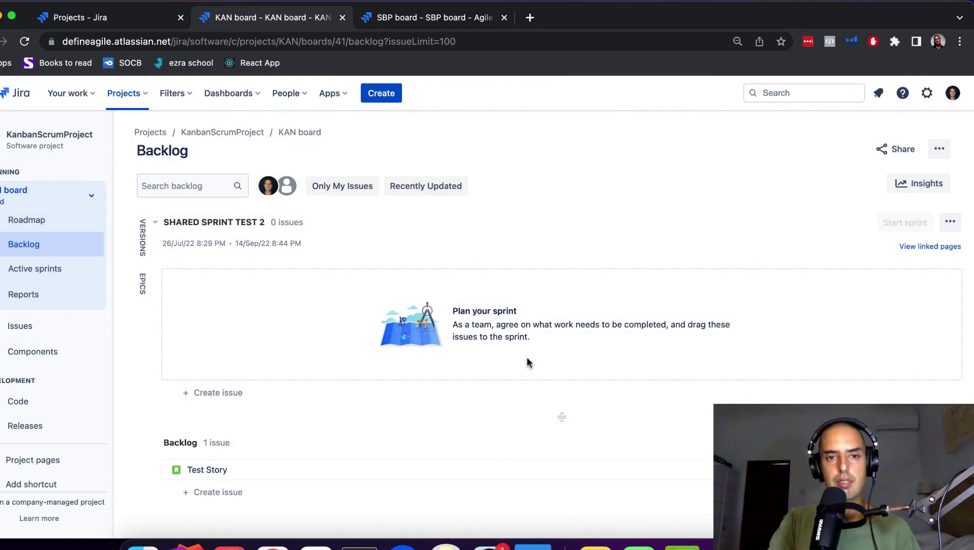
Check the SBP sprint's options are unchanged, then return to the KAN backlog
{"action": "left_click", "coordinate": [448, 20]}
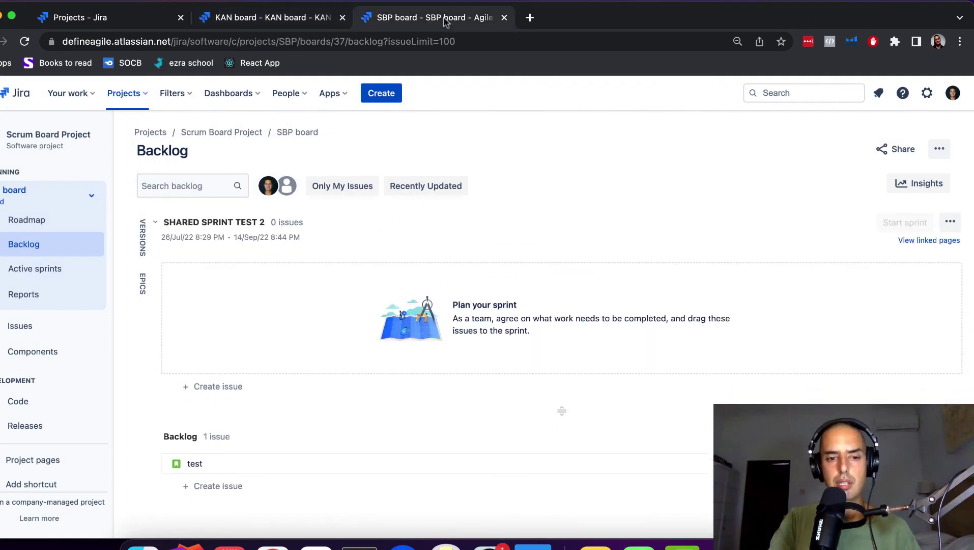
{"action": "left_click", "coordinate": [951, 222]}
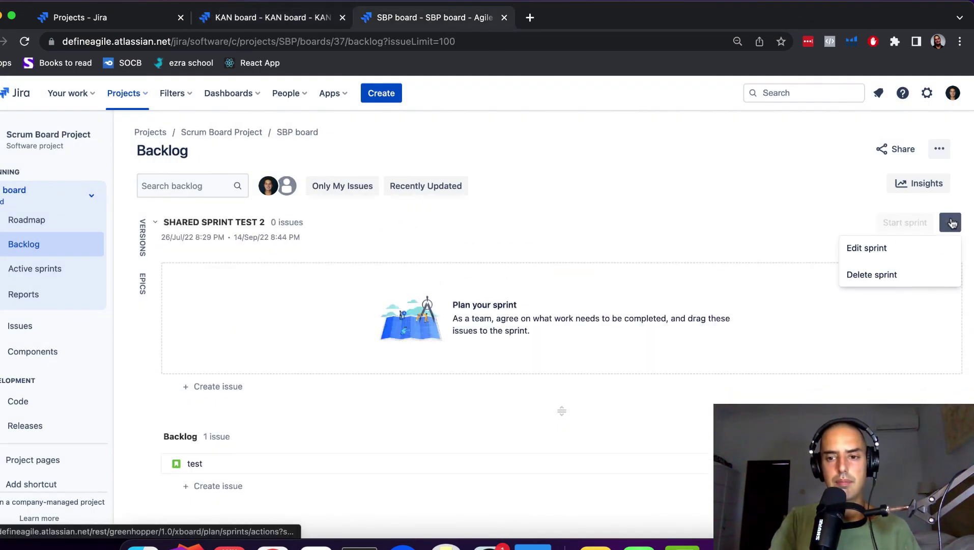
{"action": "left_click", "coordinate": [871, 279]}
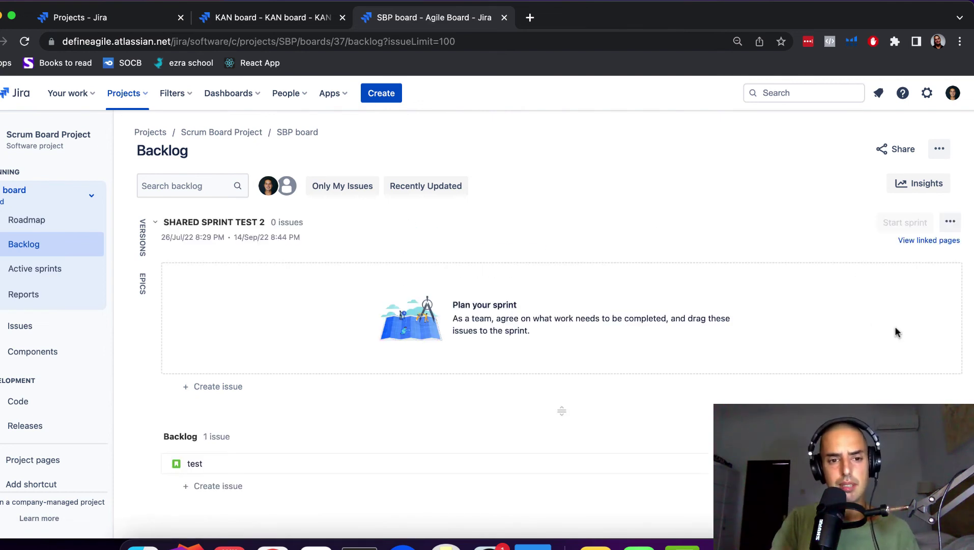
{"action": "left_click", "coordinate": [259, 19]}
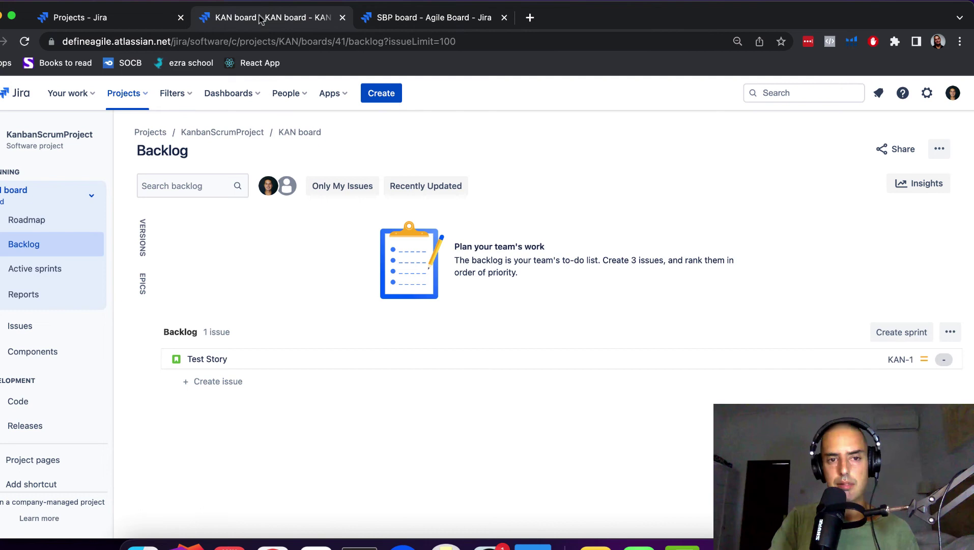
Create a KAN sprint holding Test Story KAN-1, and move SBP-11 'test' into the SBP sprint
{"action": "left_click", "coordinate": [902, 331]}
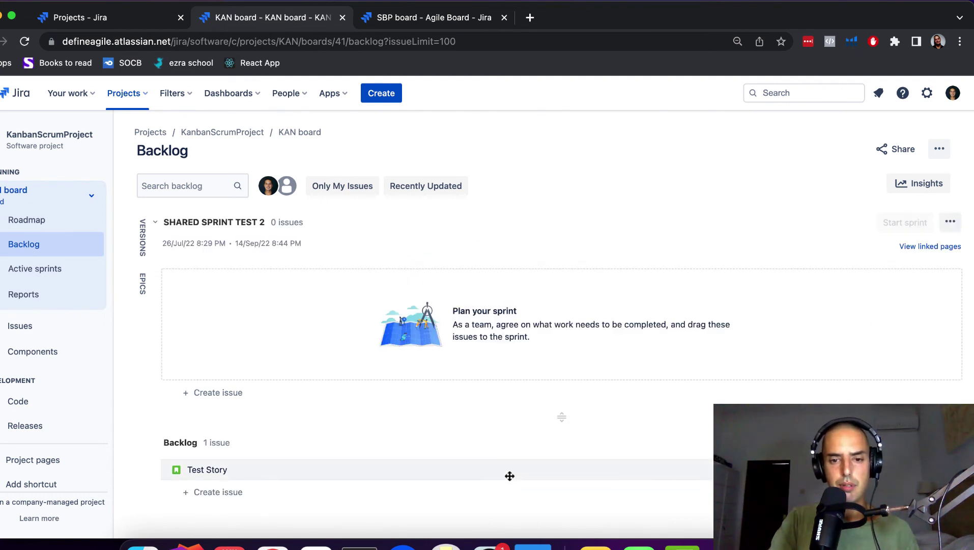
{"action": "left_click_drag", "start_coordinate": [510, 476], "coordinate": [469, 309]}
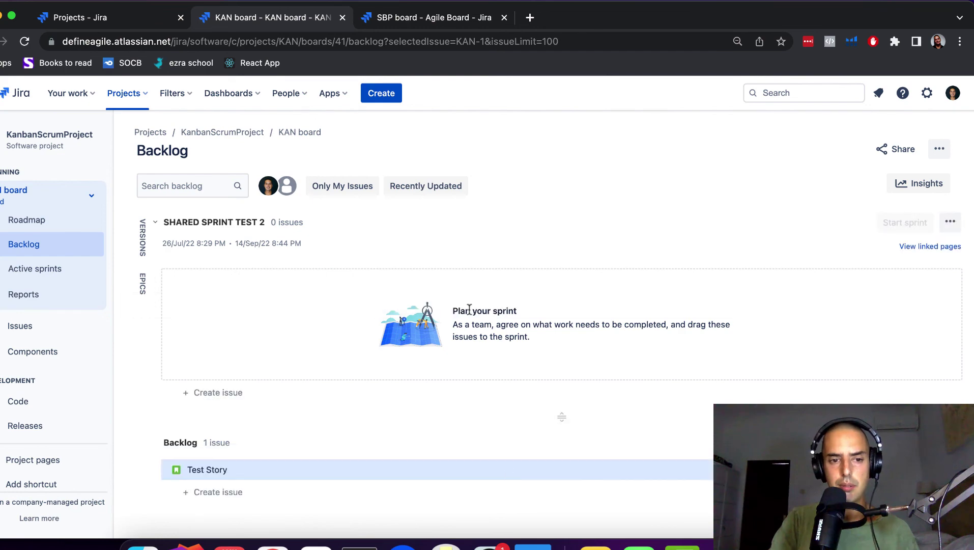
{"action": "left_click", "coordinate": [434, 18]}
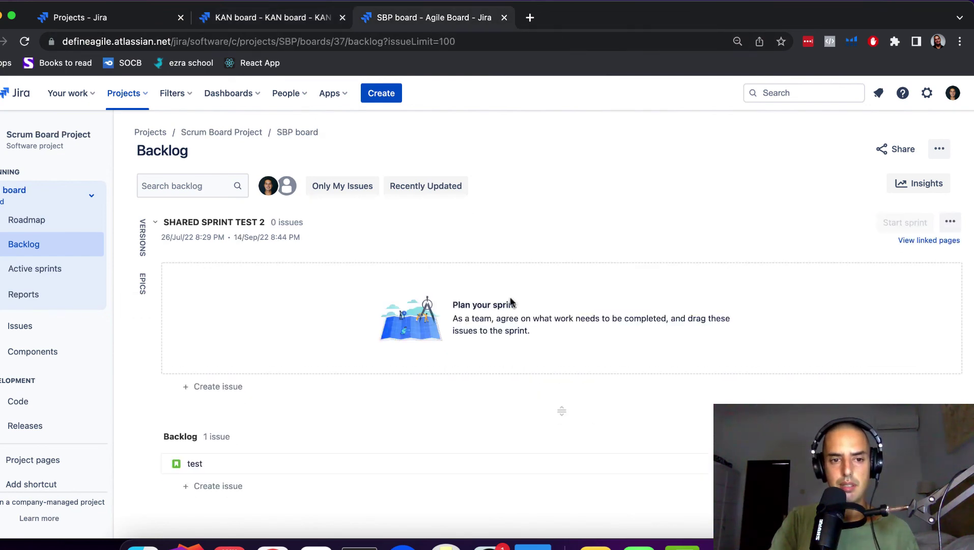
{"action": "left_click", "coordinate": [280, 19]}
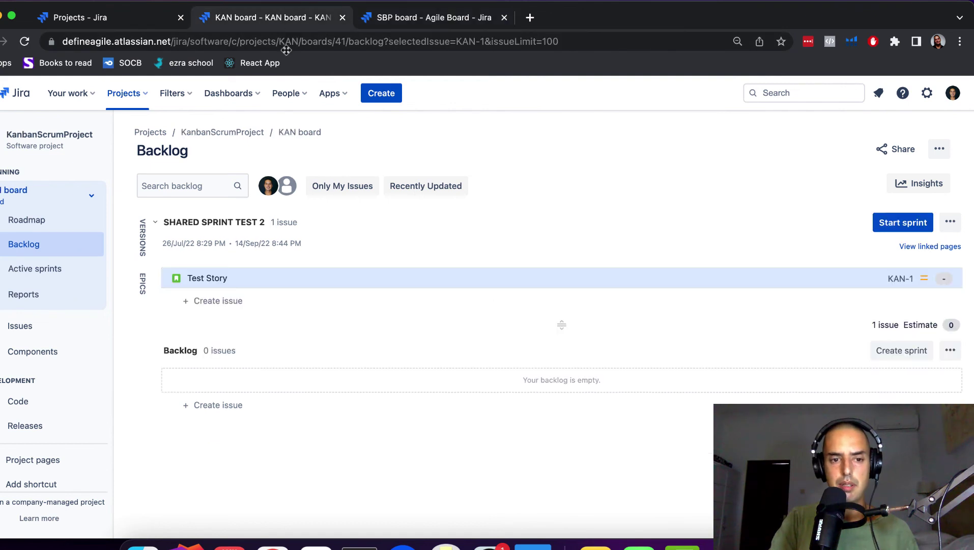
{"action": "left_click", "coordinate": [440, 18]}
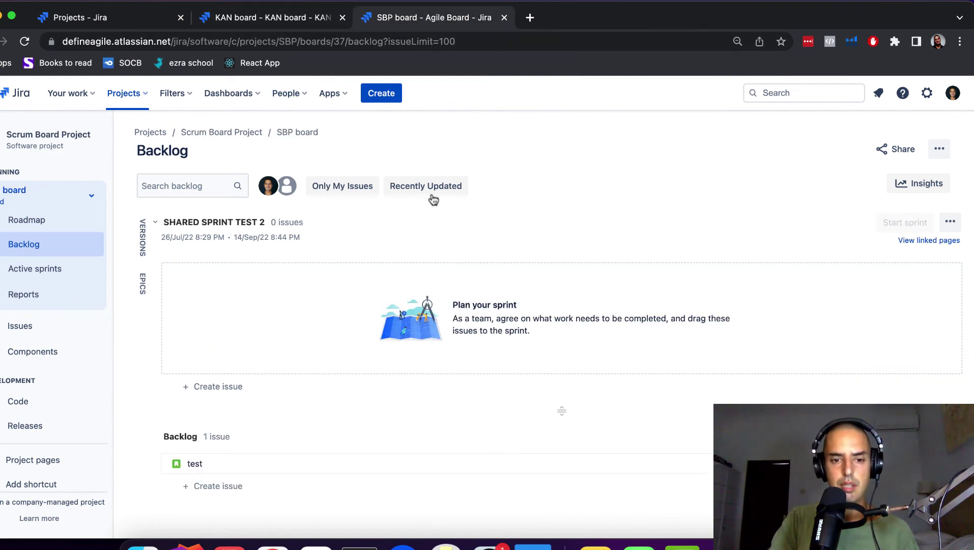
{"action": "left_click_drag", "start_coordinate": [433, 467], "coordinate": [415, 311]}
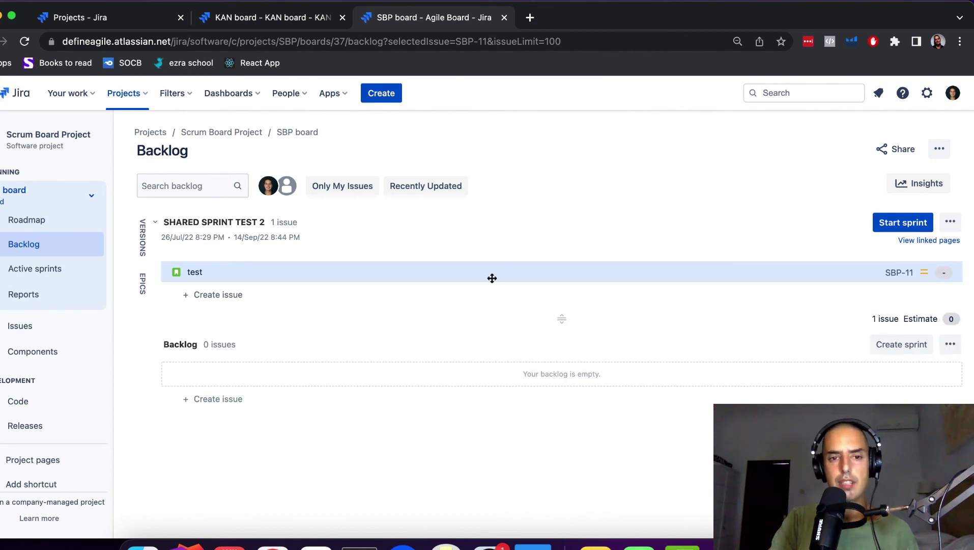
Start the SBP board's SHARED SPRINT TEST 2 sprint and dismiss the confirmation
{"action": "left_click", "coordinate": [902, 228]}
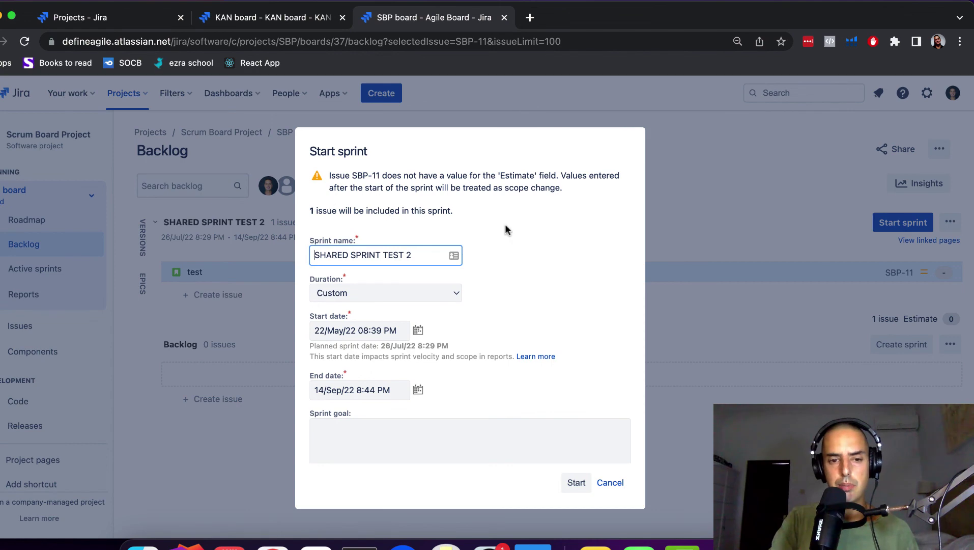
{"action": "scroll", "coordinate": [505, 224], "scroll_direction": "down", "scroll_amount": 2}
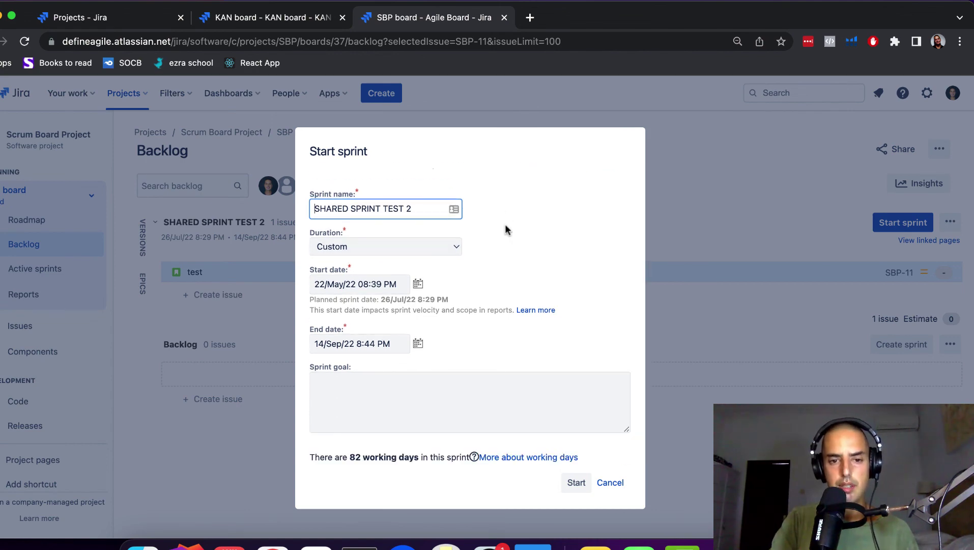
{"action": "left_click", "coordinate": [577, 484]}
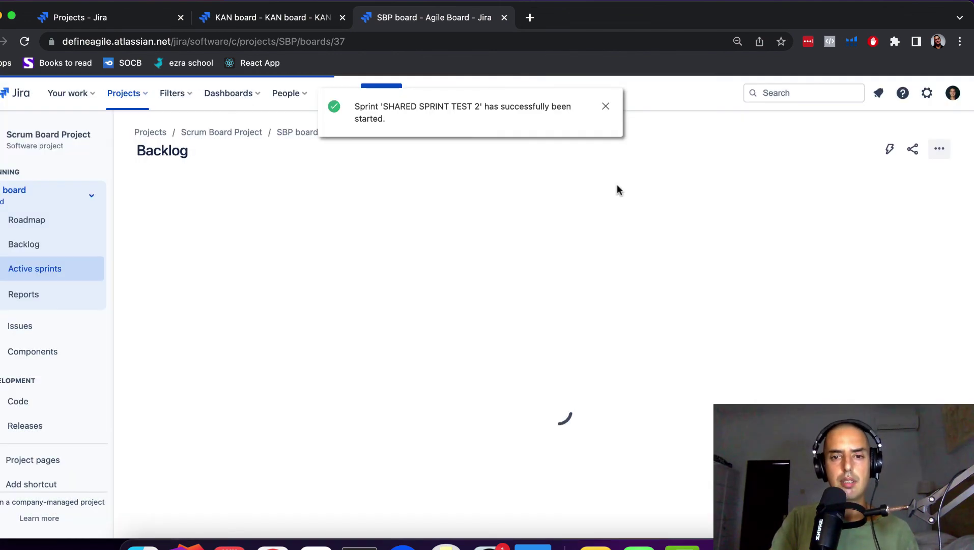
{"action": "left_click", "coordinate": [606, 106]}
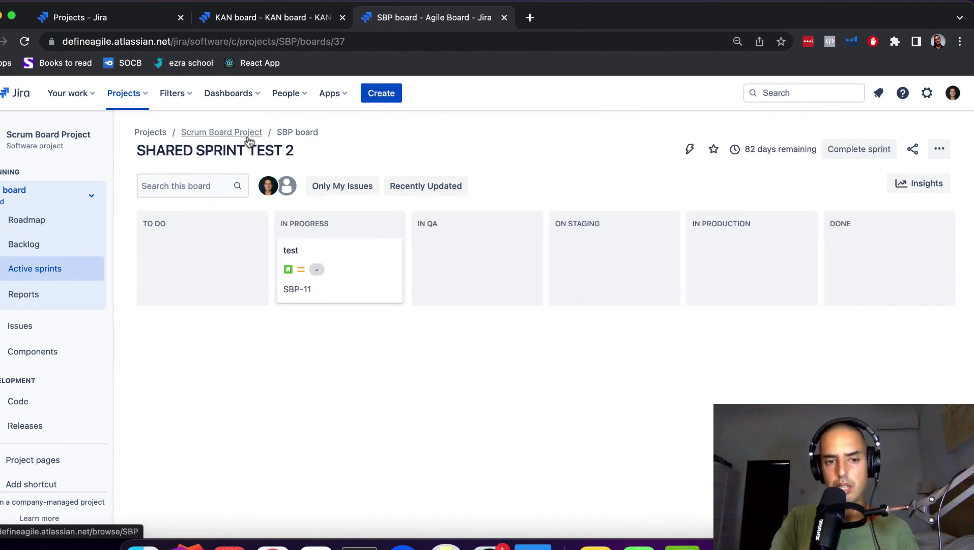
{"action": "left_click", "coordinate": [263, 19]}
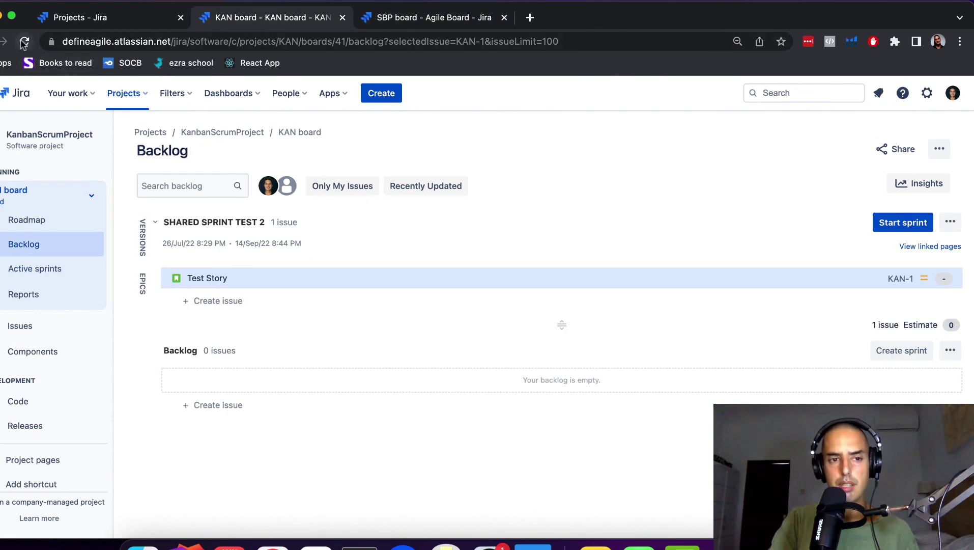
{"action": "left_click", "coordinate": [41, 275]}
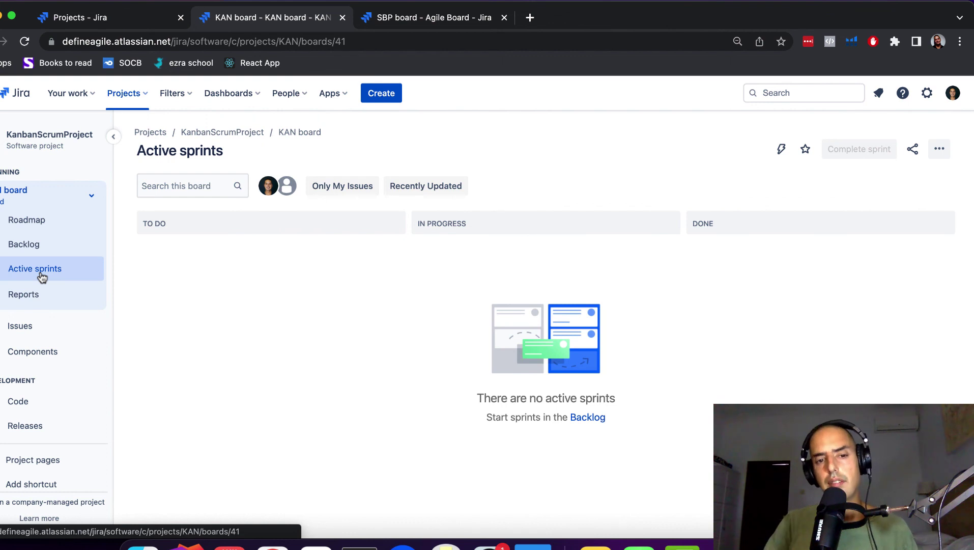
{"action": "left_click", "coordinate": [407, 18]}
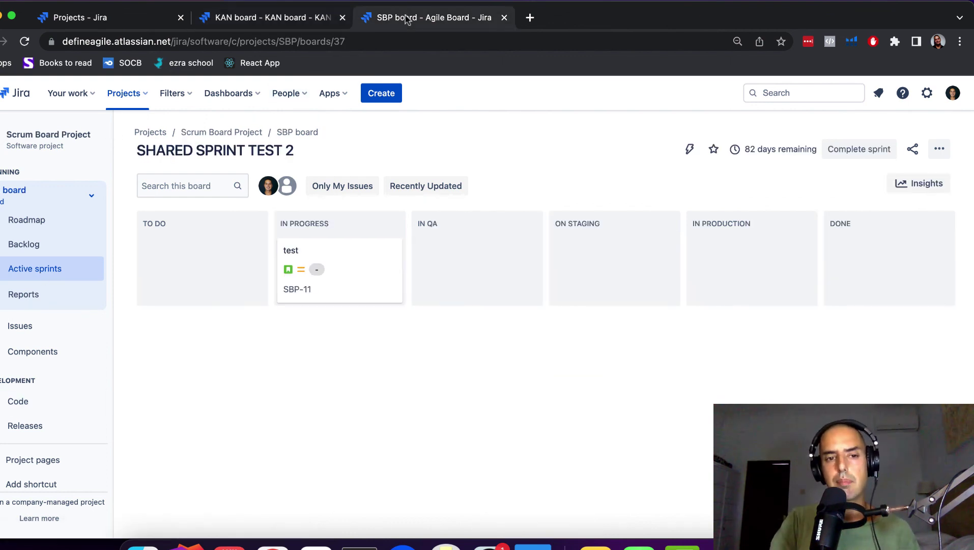